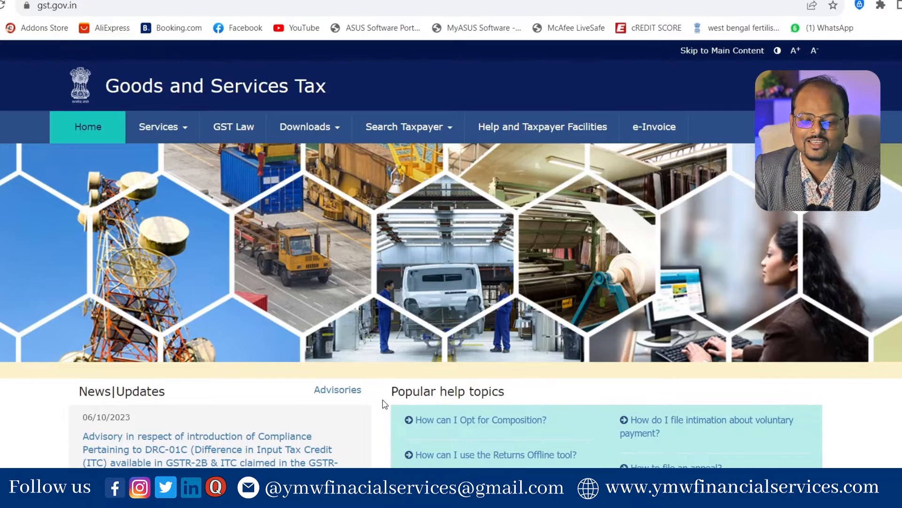
Step: Start a new GST registration from Services > Registration > New Registration
left_click(186, 126)
mouse_move(89, 153)
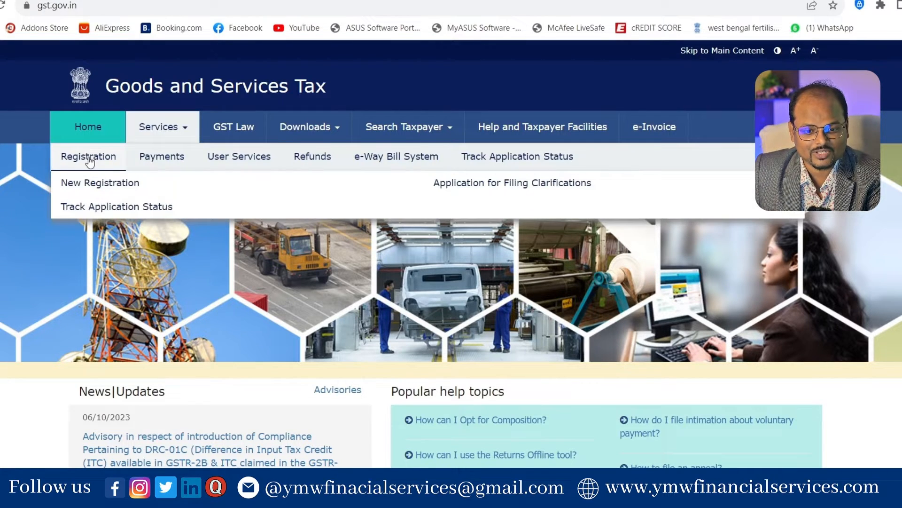
left_click(83, 186)
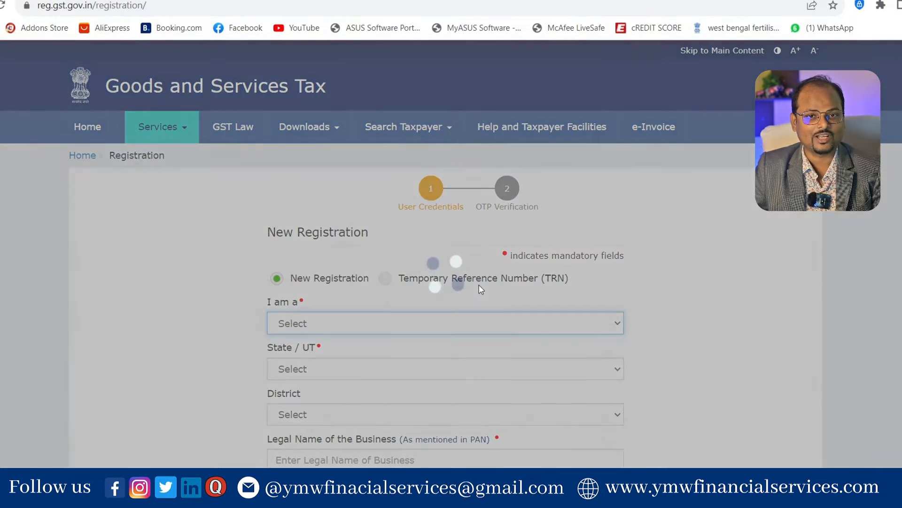
scroll(371, 238, "down", 1)
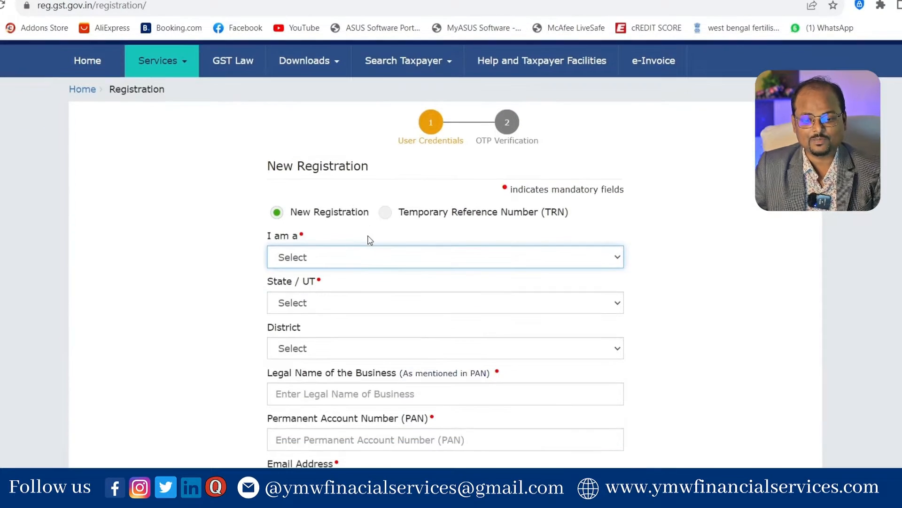
Step: Choose Taxpayer as the applicant type and Maharashtra as the state
left_click(340, 262)
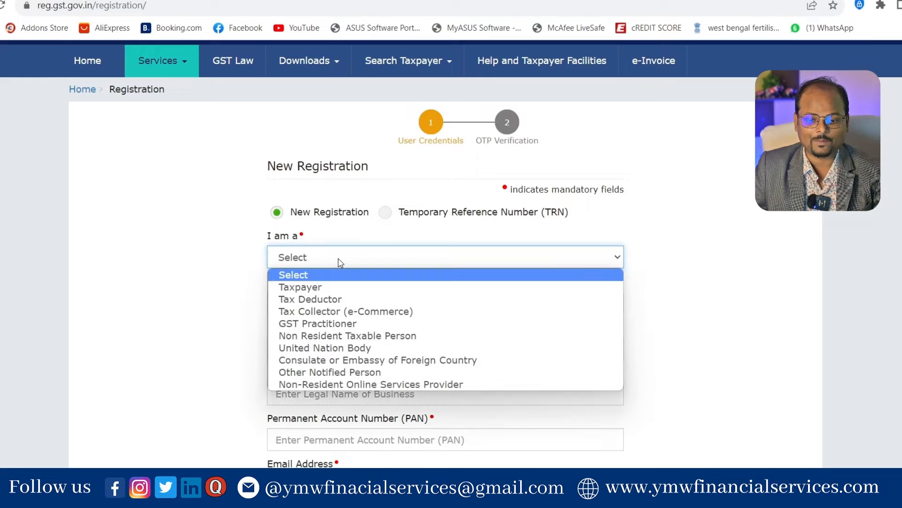
left_click(340, 286)
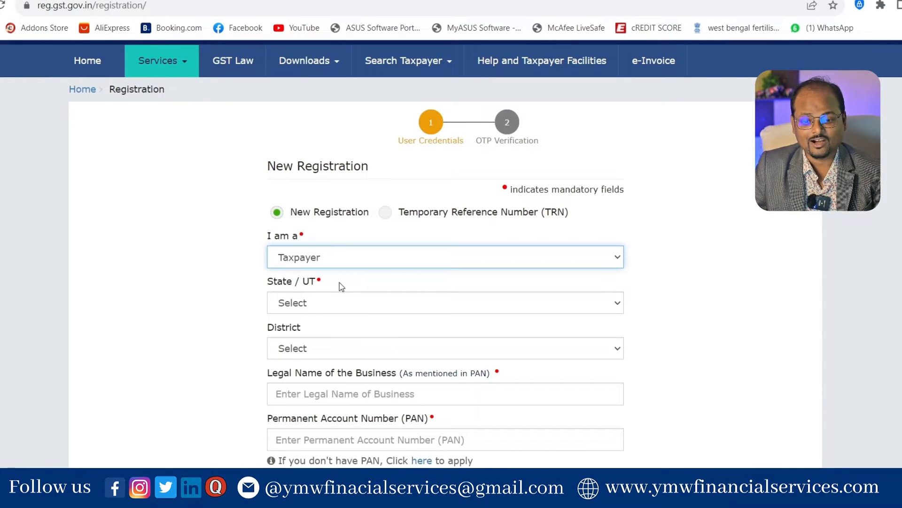
left_click(336, 301)
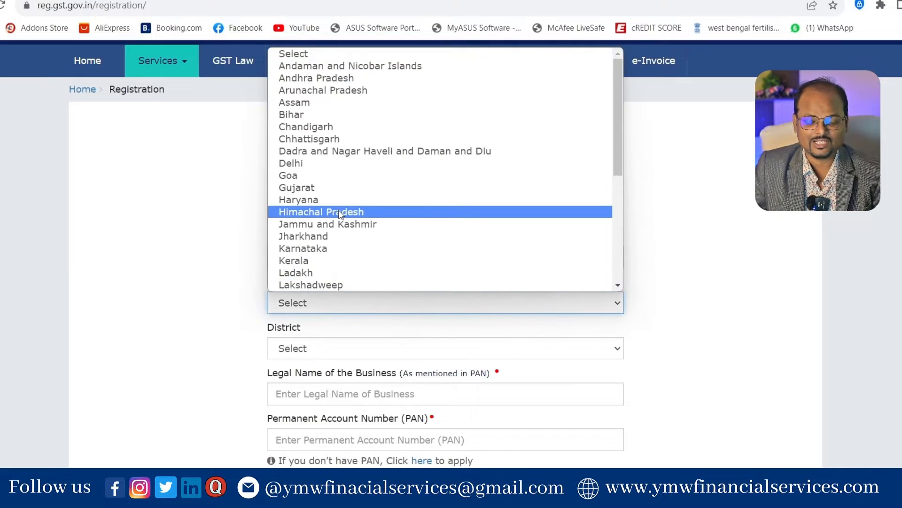
key("m")
key("m")
key("Return")
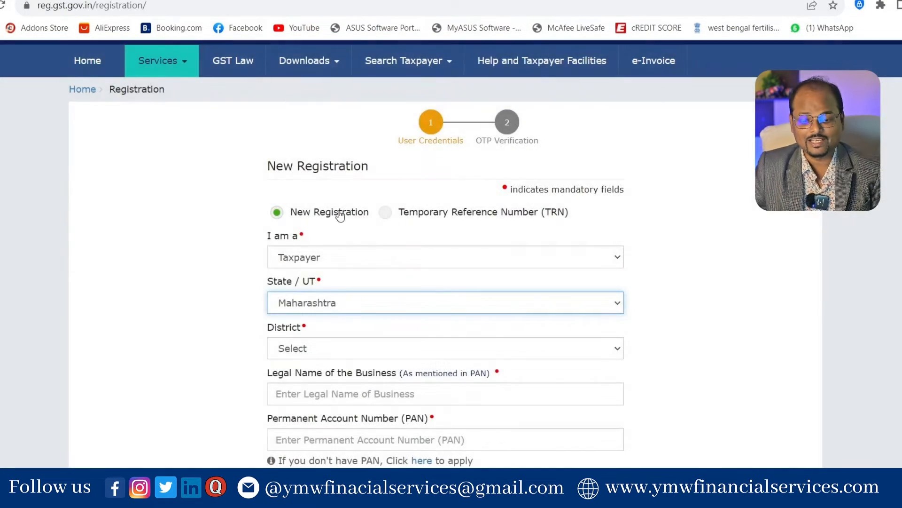
Step: Fill in the legal business name, PAN, e-mail, mobile number and captcha
scroll(349, 349, "down", 1)
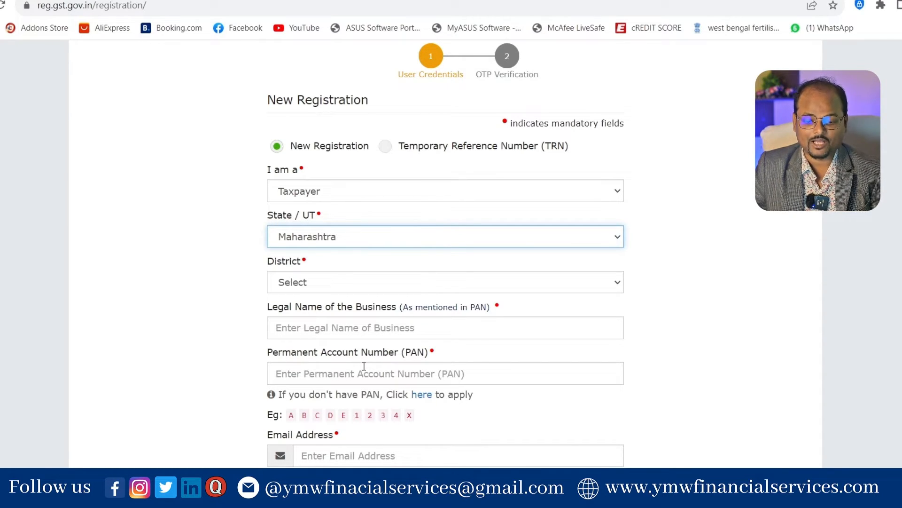
scroll(363, 365, "down", 1)
scroll(355, 379, "down", 1)
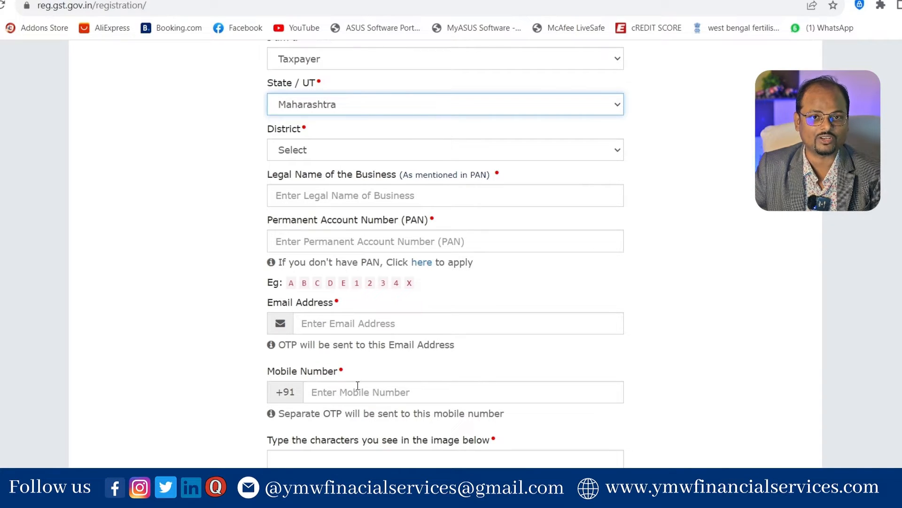
scroll(358, 385, "down", 3)
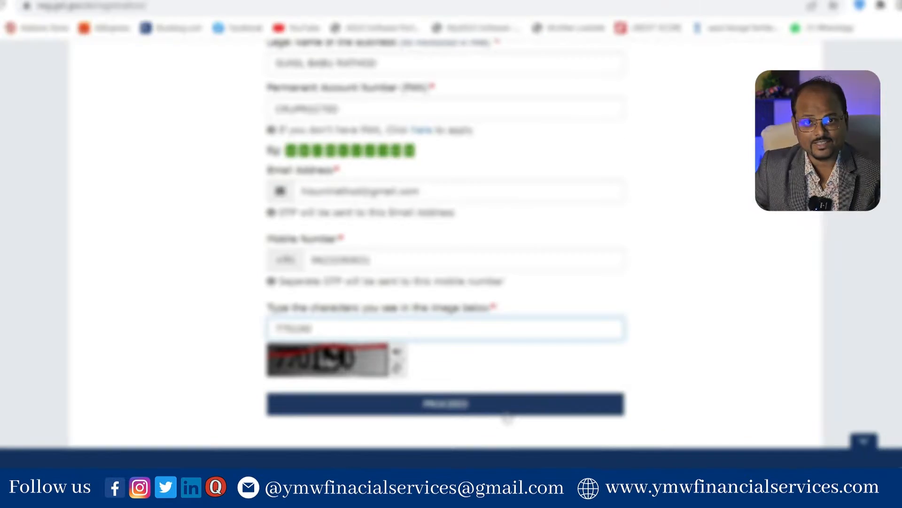
Step: Submit Part A, verify the mobile and e-mail OTPs, and copy the issued TRN
left_click(506, 413)
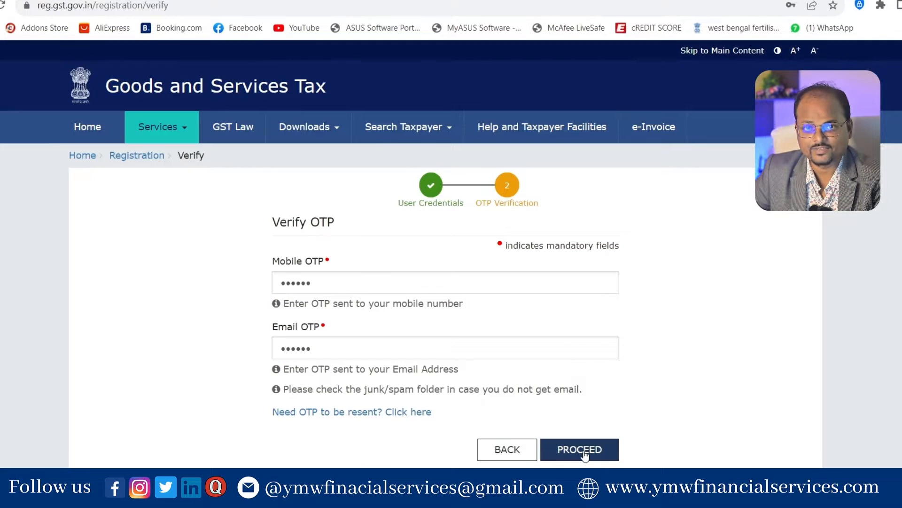
left_click(582, 449)
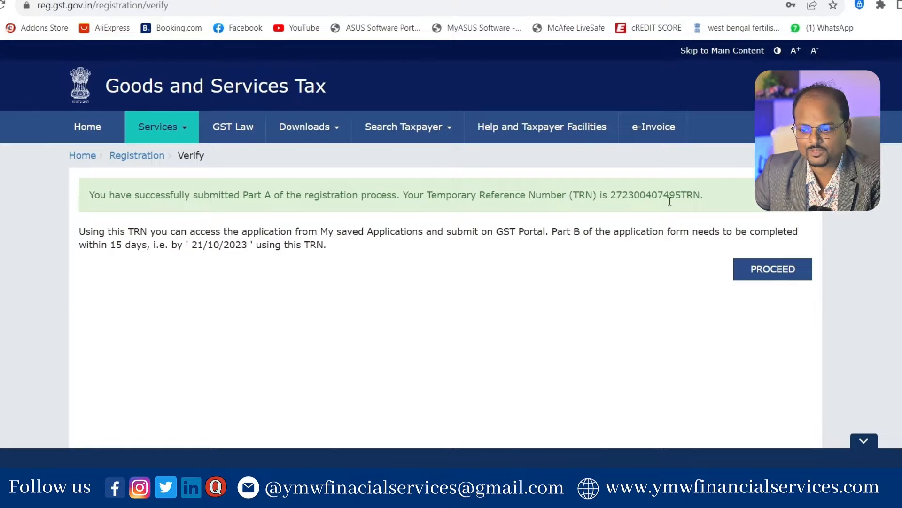
left_click_drag(700, 191, 615, 182)
key("ctrl+c")
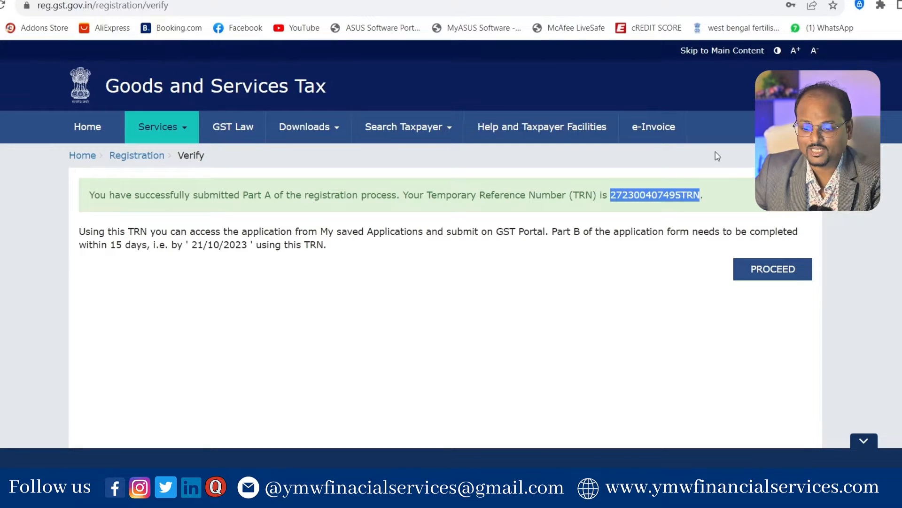
Step: Log in with the pasted TRN and captcha, then verify the OTP to reach the dashboard
left_click(784, 276)
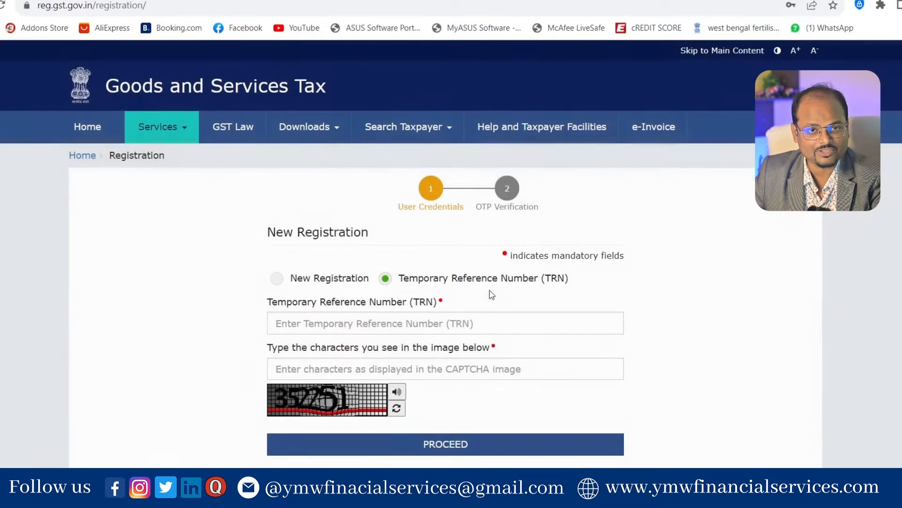
left_click(418, 321)
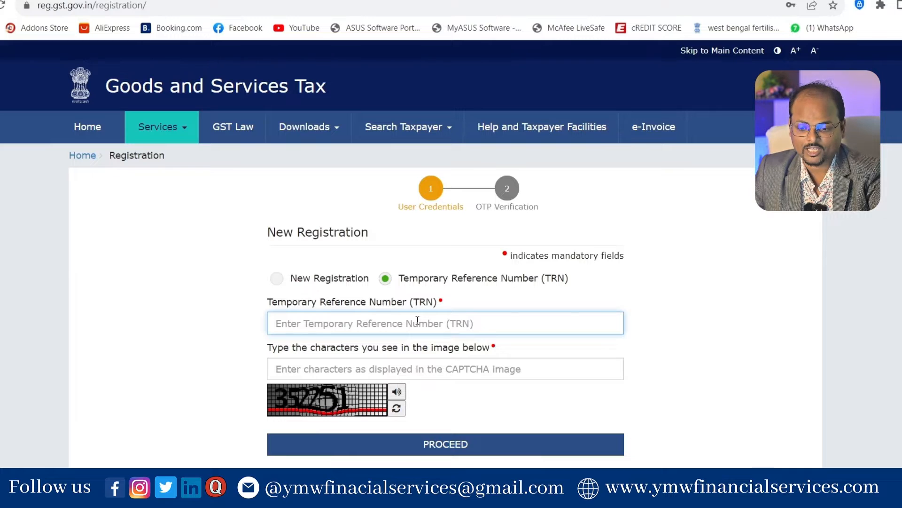
key("ctrl+v")
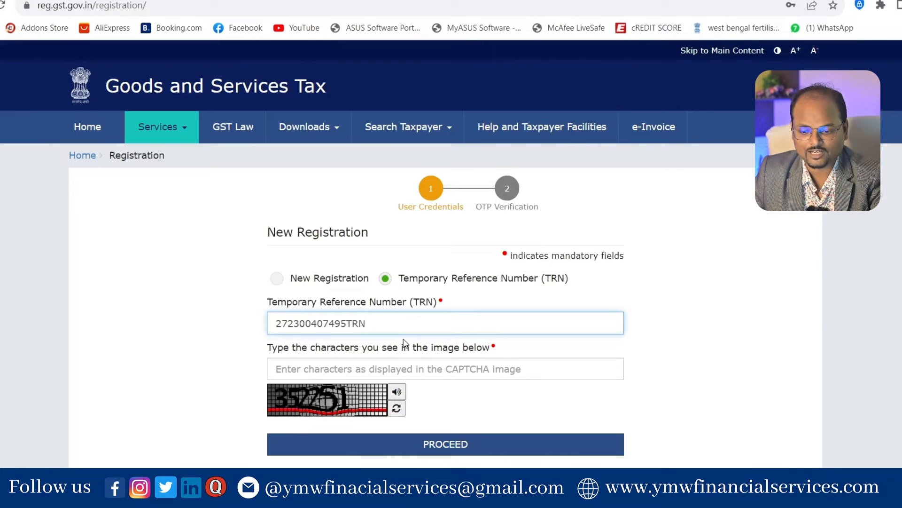
left_click(330, 370)
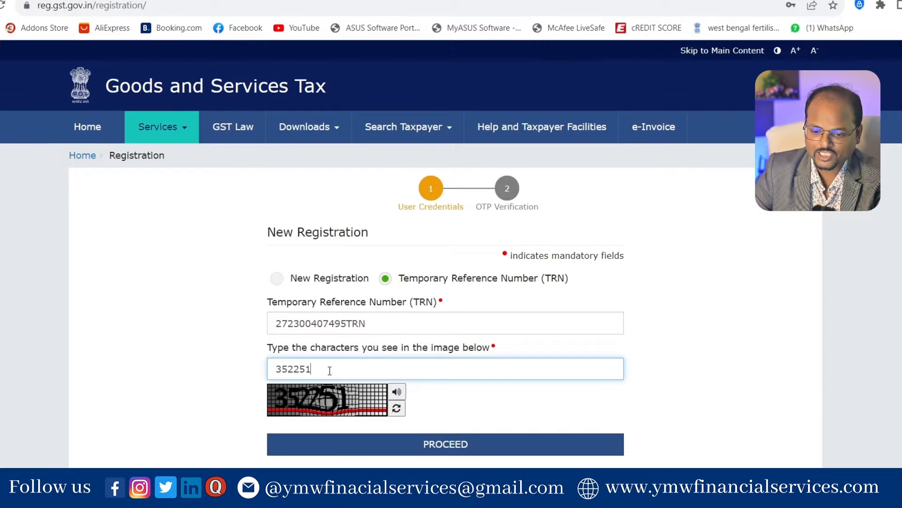
left_click(459, 449)
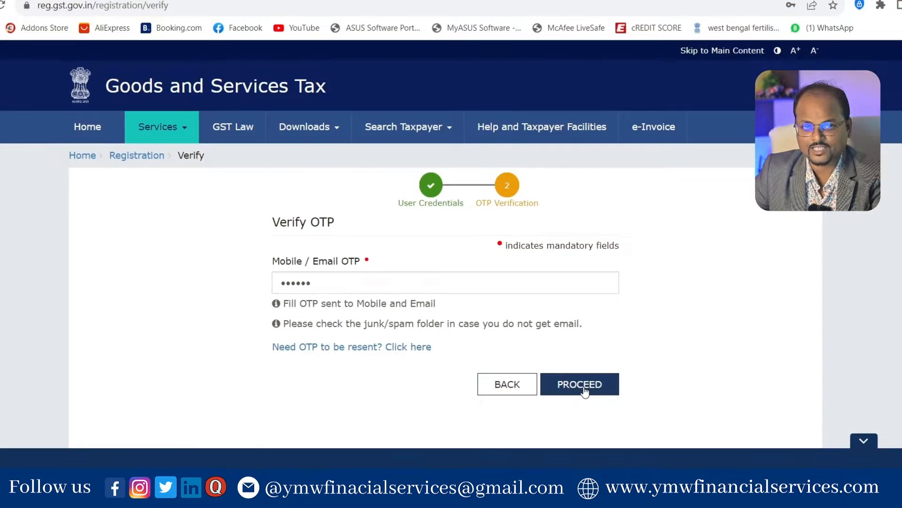
left_click(583, 387)
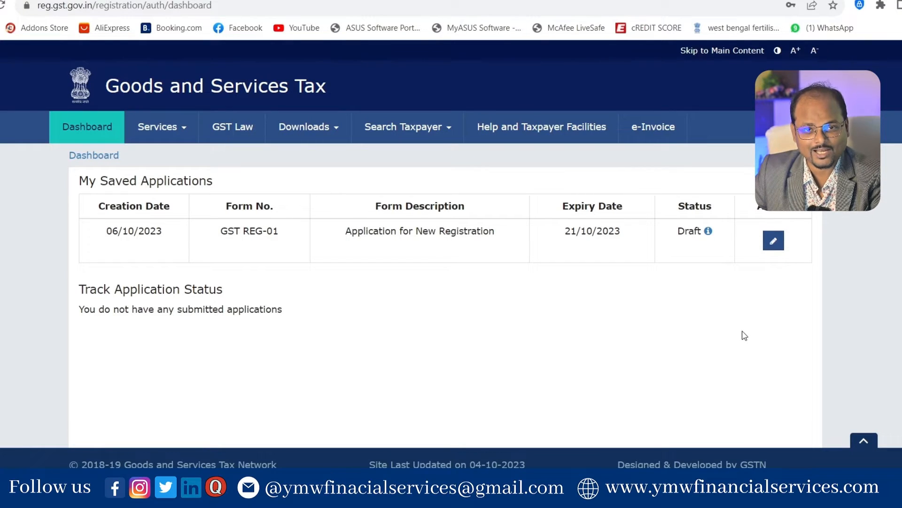
Step: Open the saved draft GST REG-01 application for editing from the Action column
left_click(781, 235)
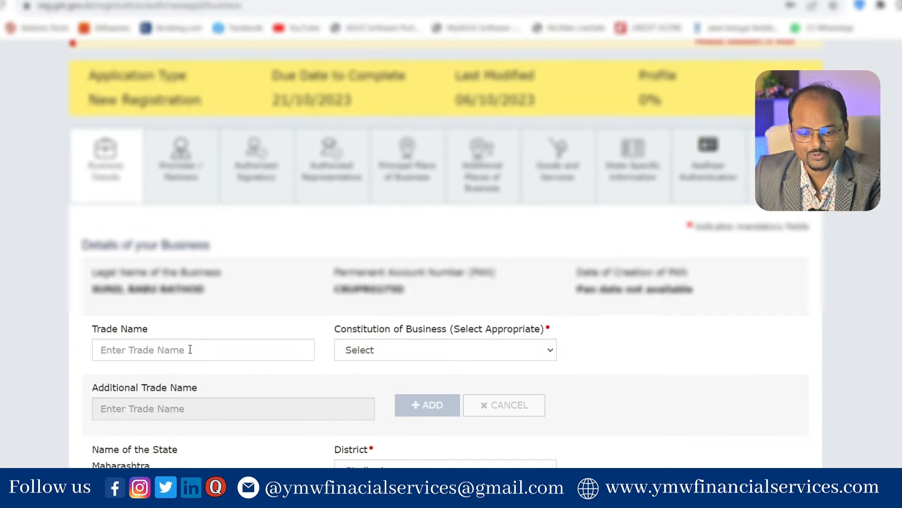
Step: Set the constitution of business to Proprietorship
scroll(160, 325, "down", 2)
scroll(147, 278, "down", 2)
left_click(395, 154)
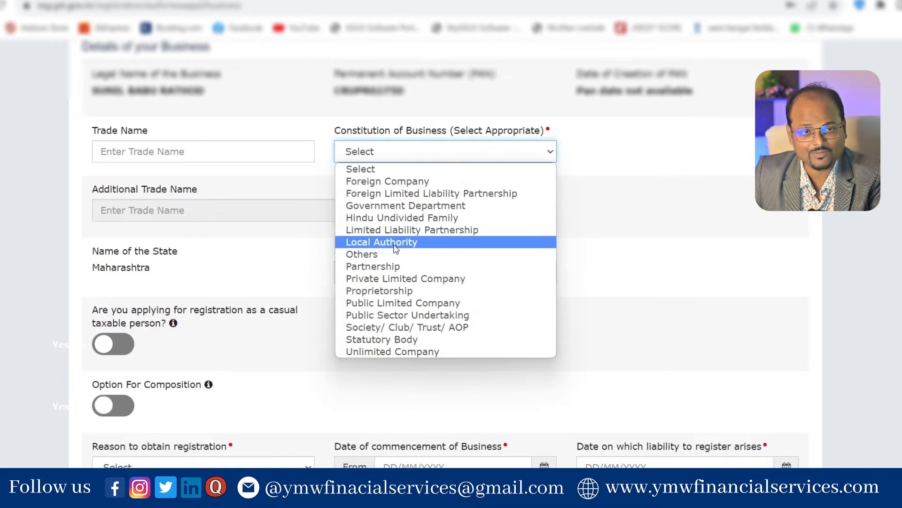
left_click(398, 295)
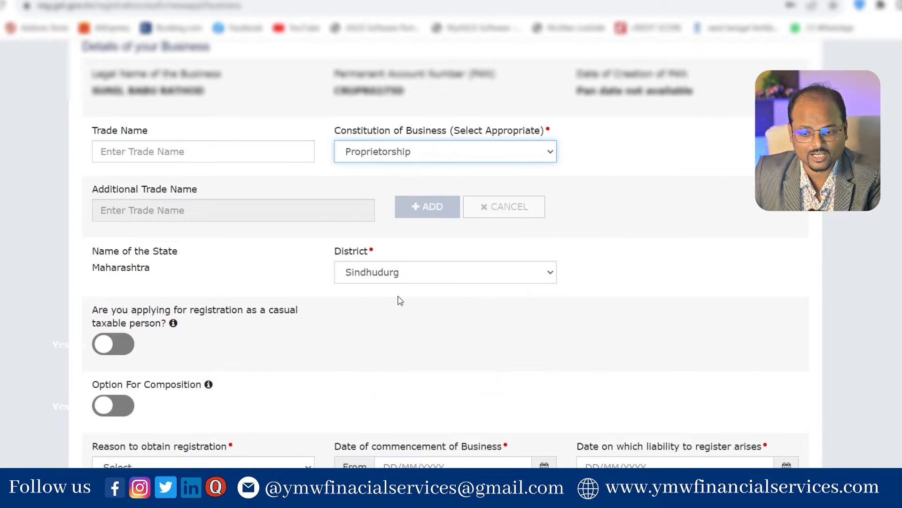
scroll(371, 263, "down", 1)
scroll(361, 239, "down", 2)
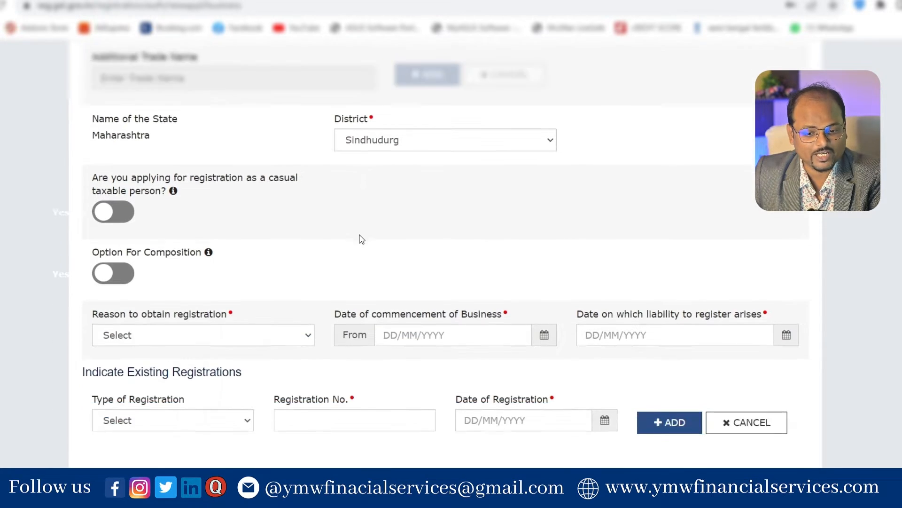
Step: Choose Voluntary Basis as the registration reason and 01/10/2023 as commencement date, then save
left_click(187, 338)
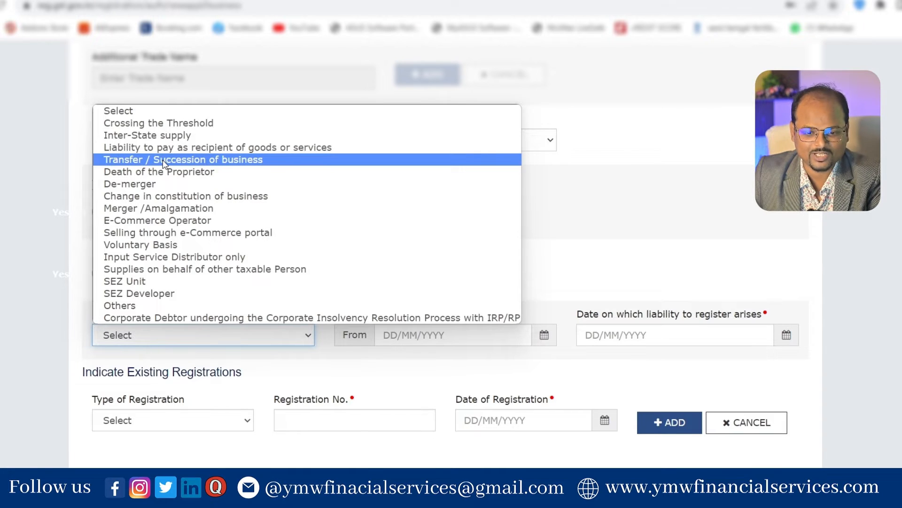
left_click(162, 244)
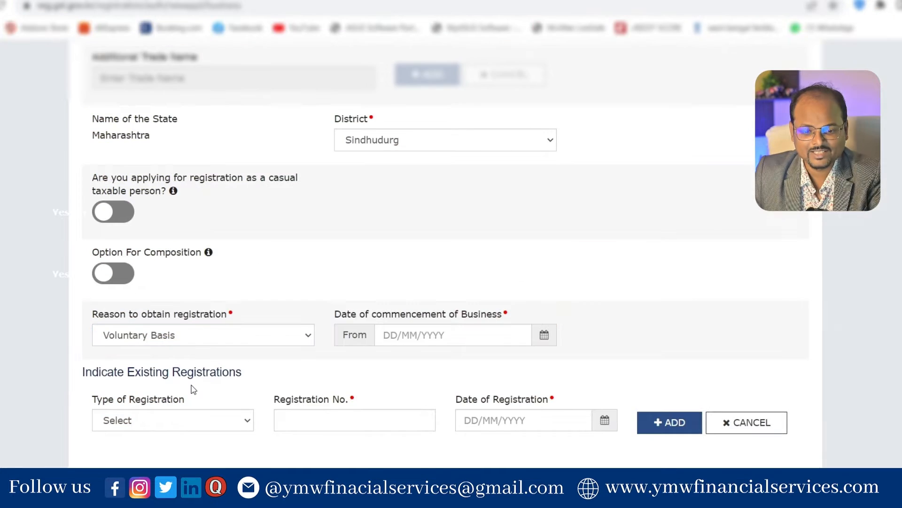
left_click(184, 336)
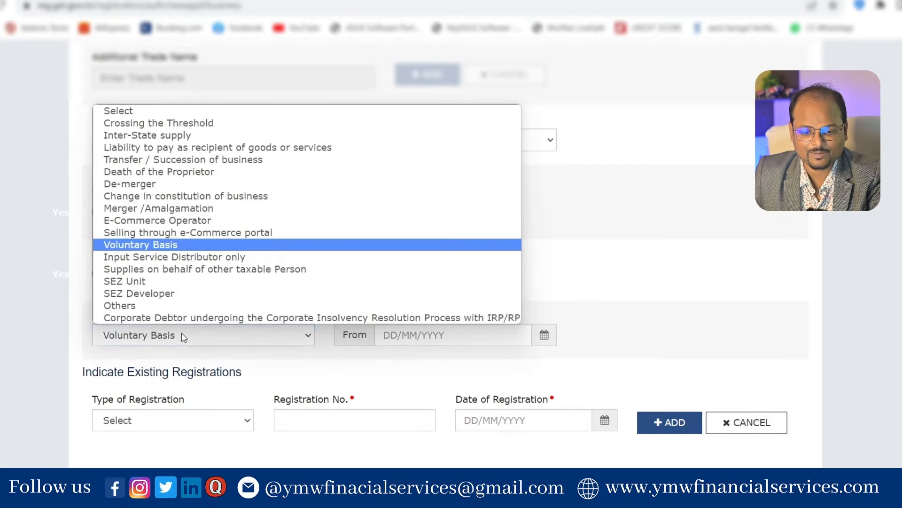
left_click(208, 245)
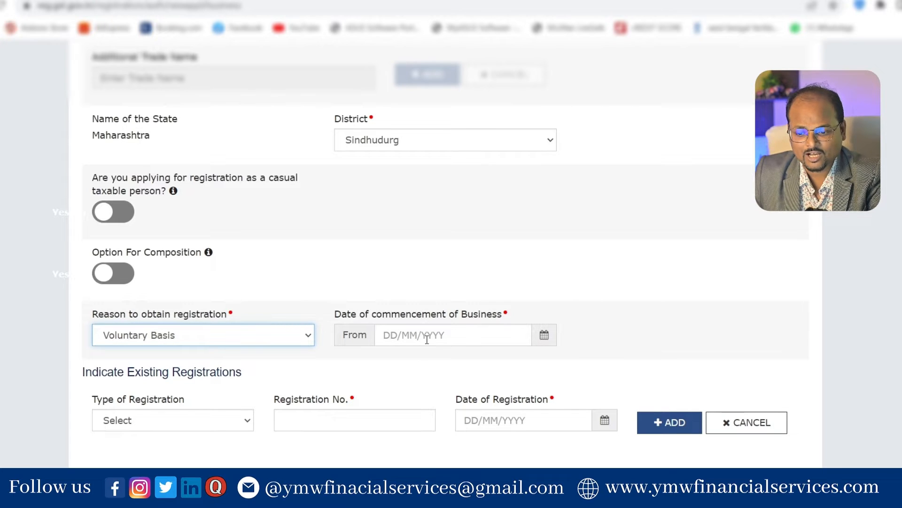
left_click(544, 336)
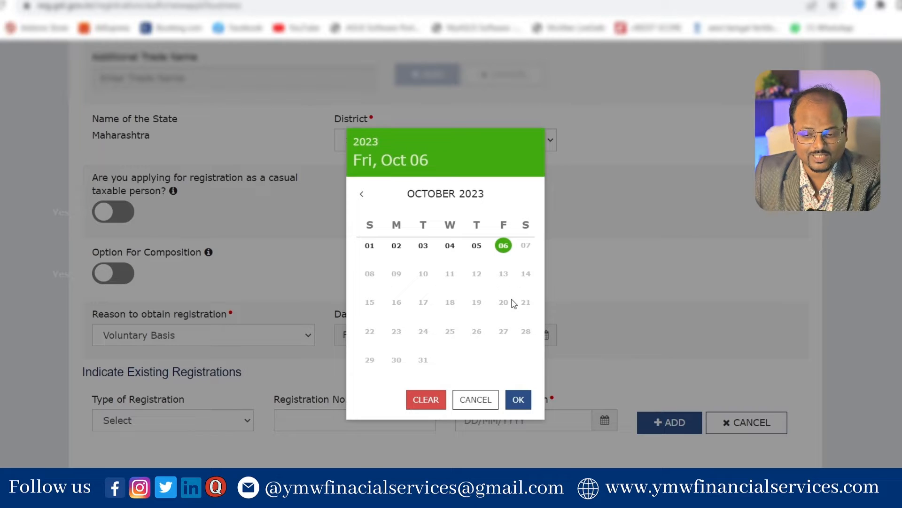
left_click(371, 248)
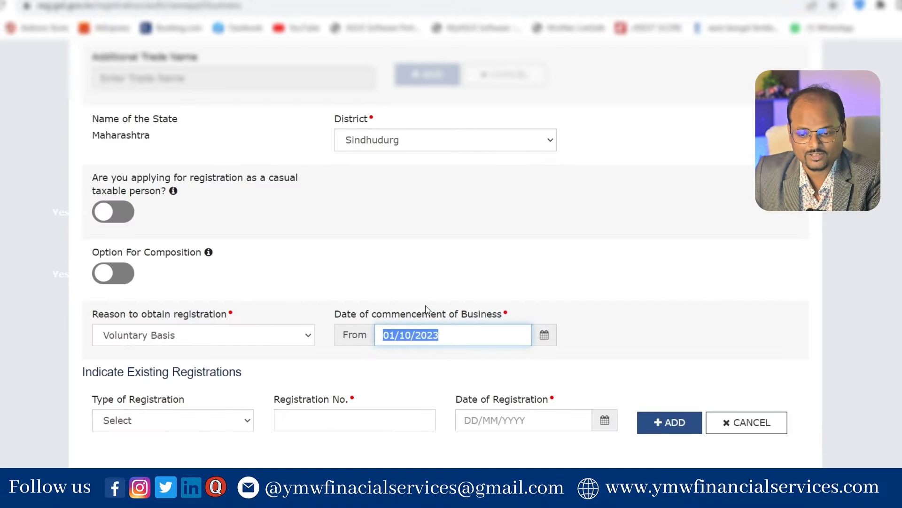
left_click(624, 324)
scroll(625, 324, "down", 2)
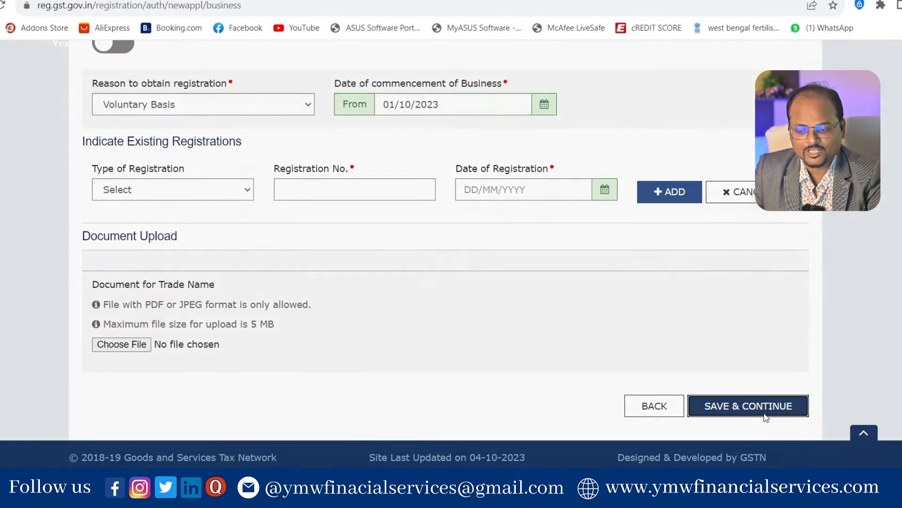
left_click(761, 412)
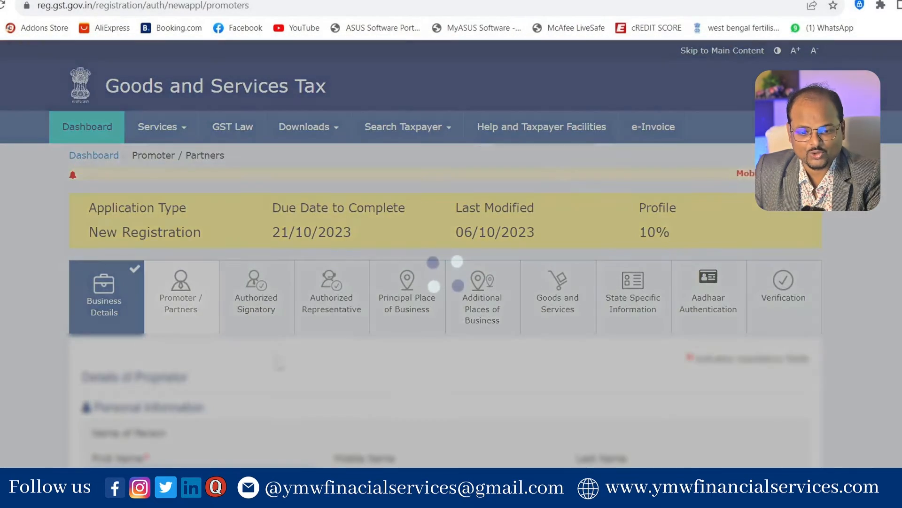
Step: Enter the proprietor's residential PIN code and accept the suggestion to fill State and District
scroll(278, 365, "down", 1)
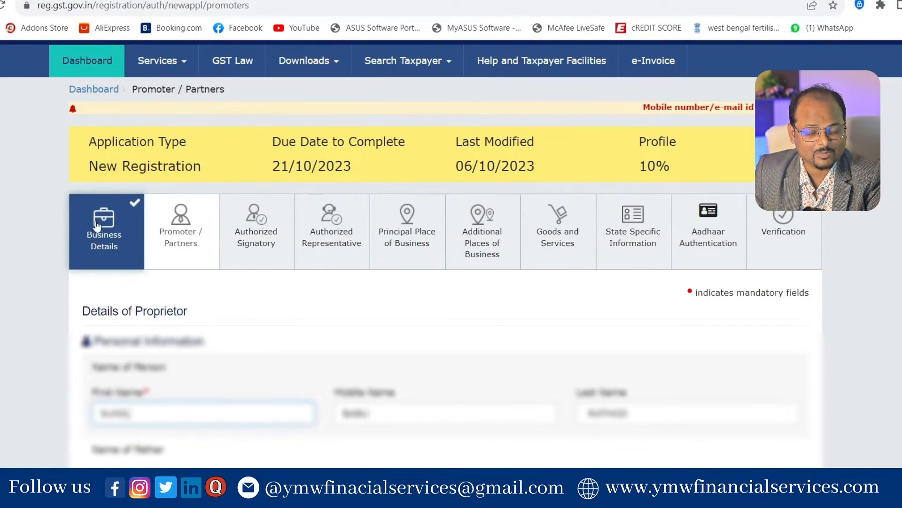
scroll(331, 306, "down", 3)
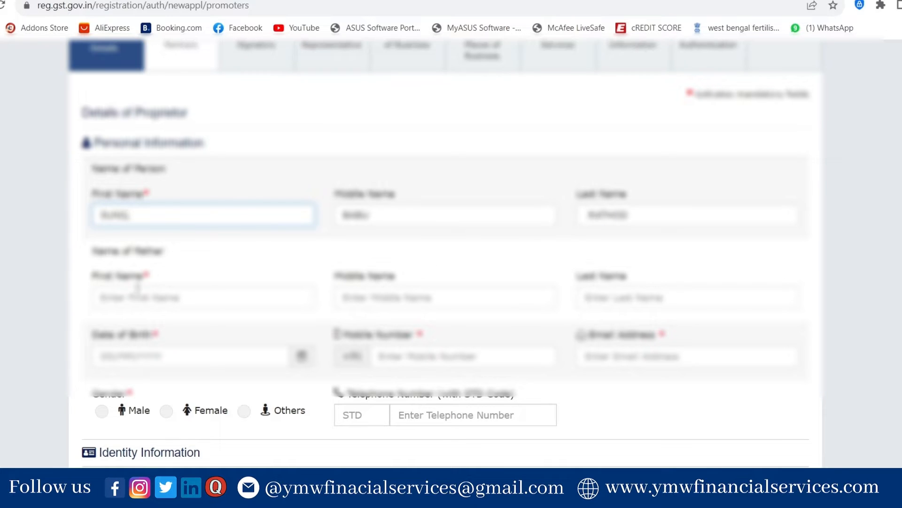
scroll(635, 295, "down", 3)
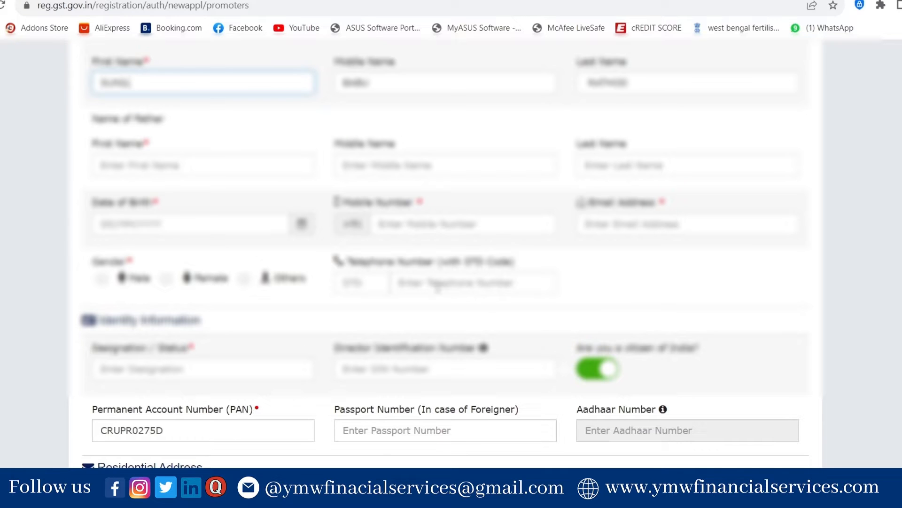
scroll(162, 293, "down", 3)
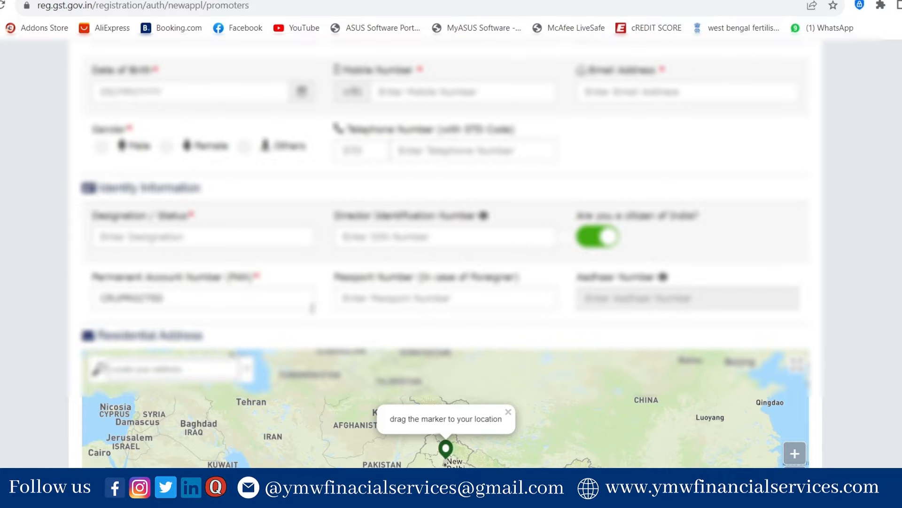
scroll(168, 324, "down", 6)
scroll(665, 296, "down", 1)
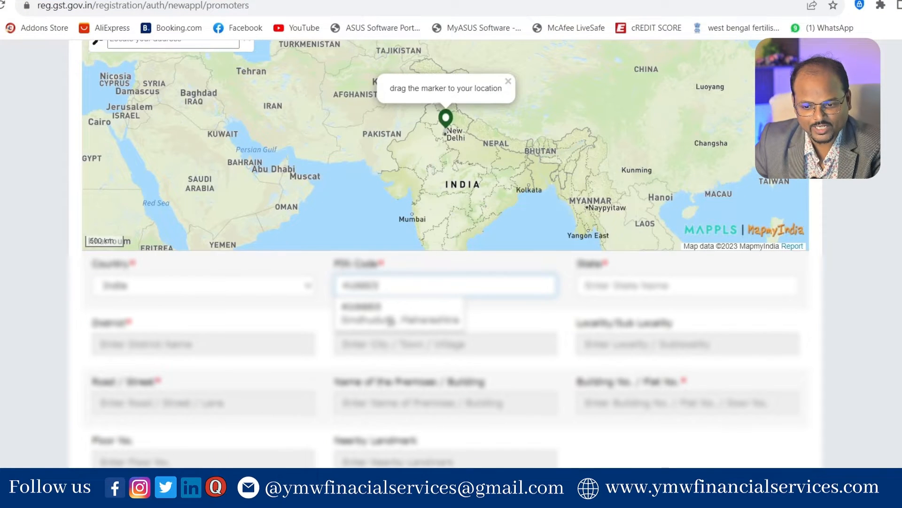
left_click(426, 314)
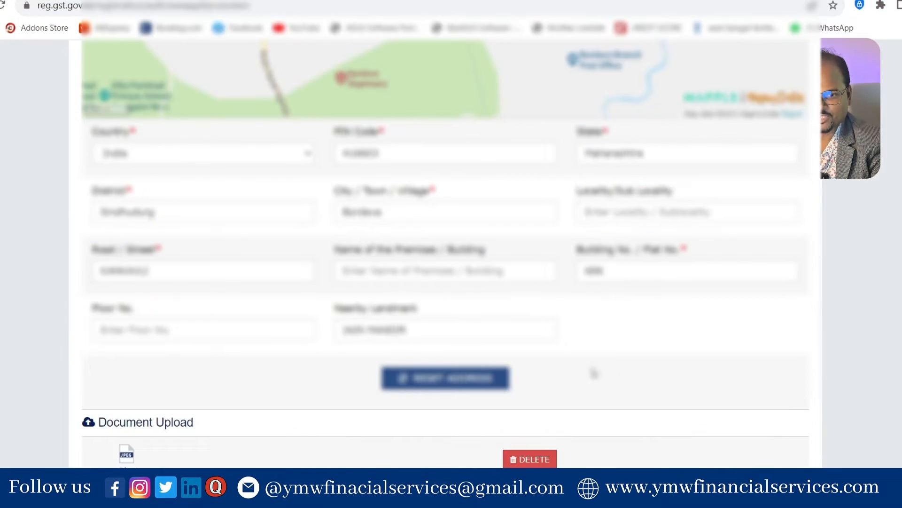
Step: Replace the proprietor's photo by deleting it and uploading the file again
scroll(594, 373, "down", 3)
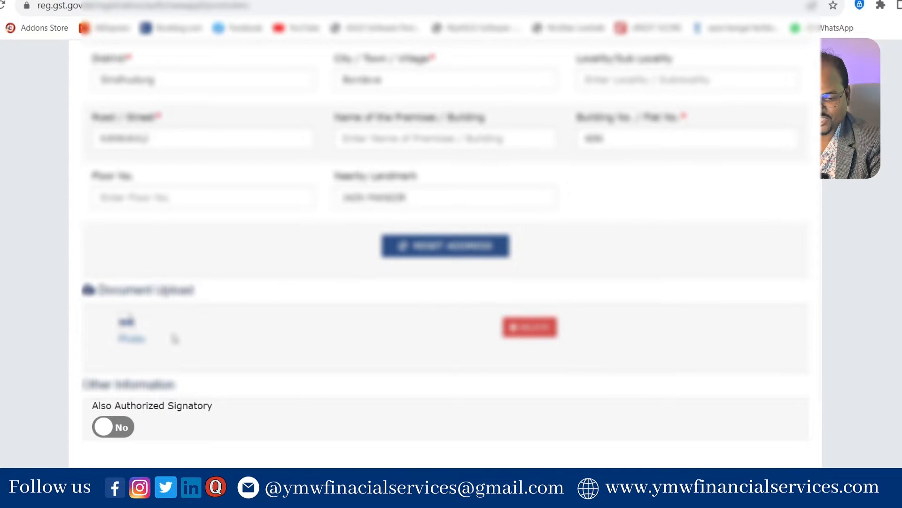
left_click(521, 329)
left_click(474, 252)
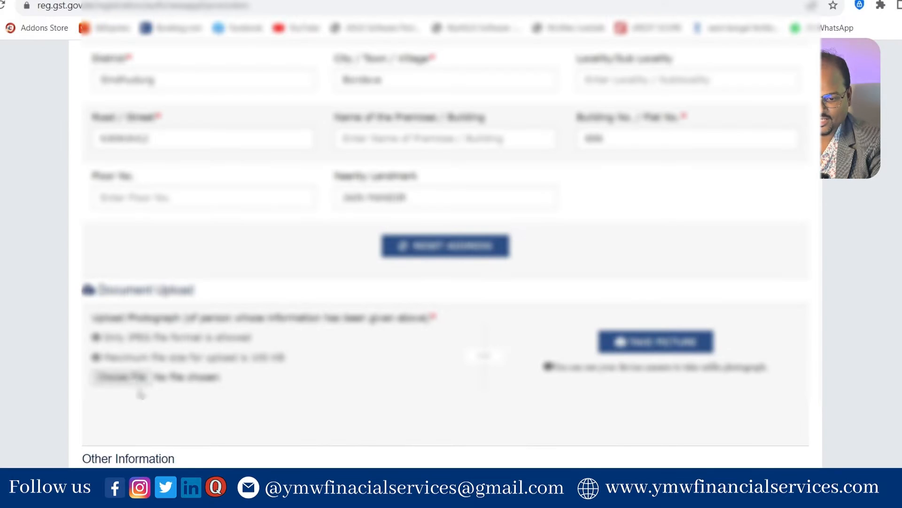
left_click(127, 378)
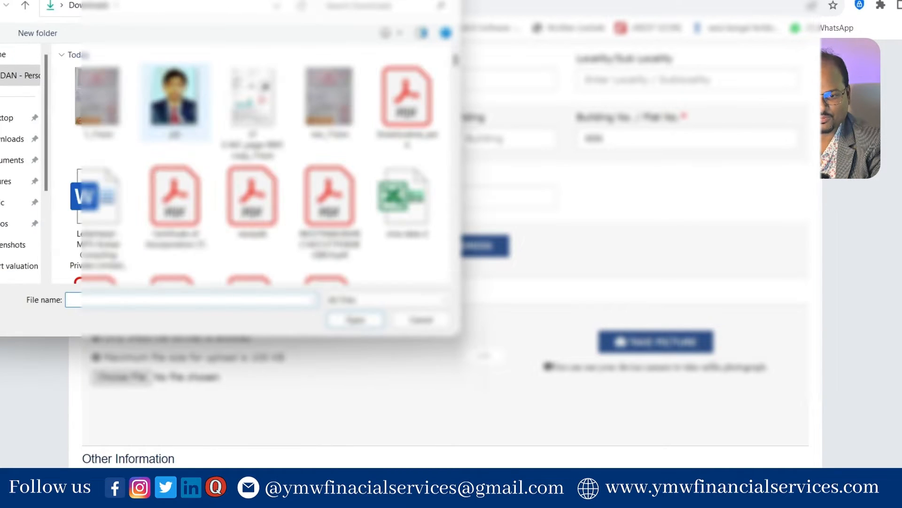
double_click(175, 101)
Step: Set Also Authorized Signatory to Yes and save the promoter details
scroll(552, 417, "down", 3)
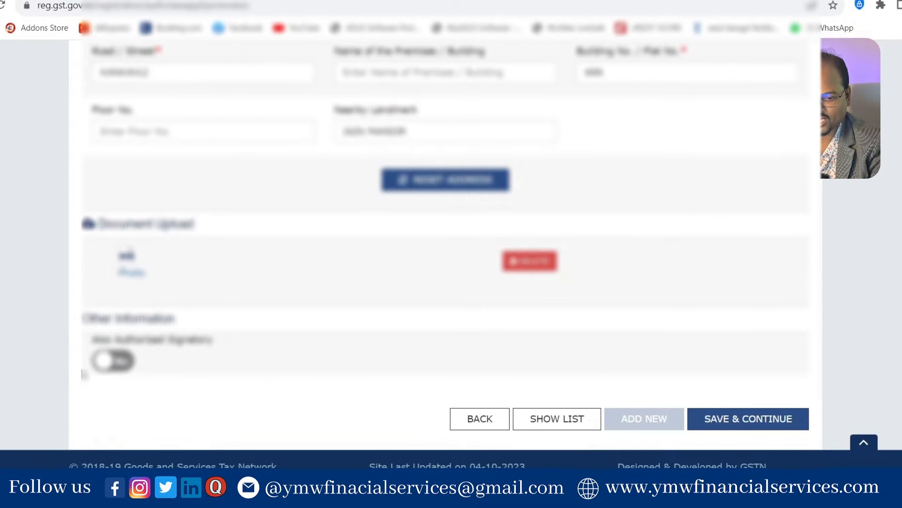
left_click(113, 361)
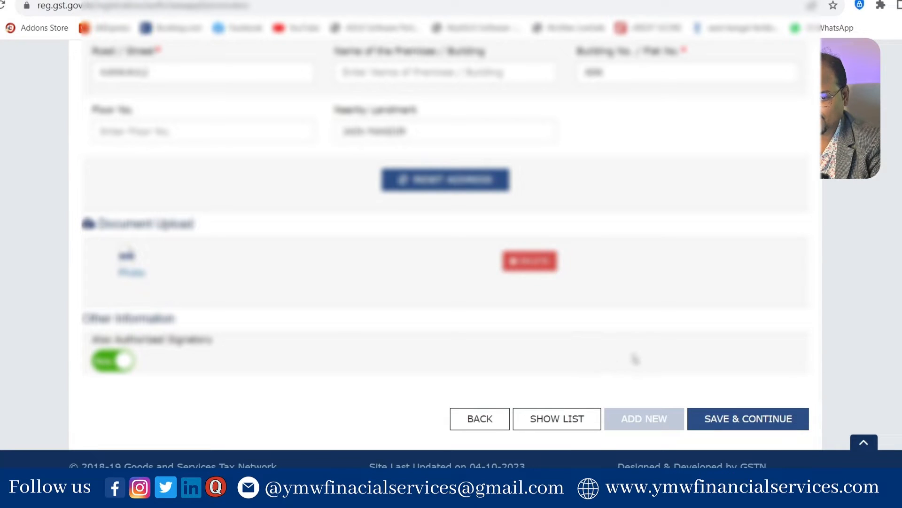
left_click(762, 423)
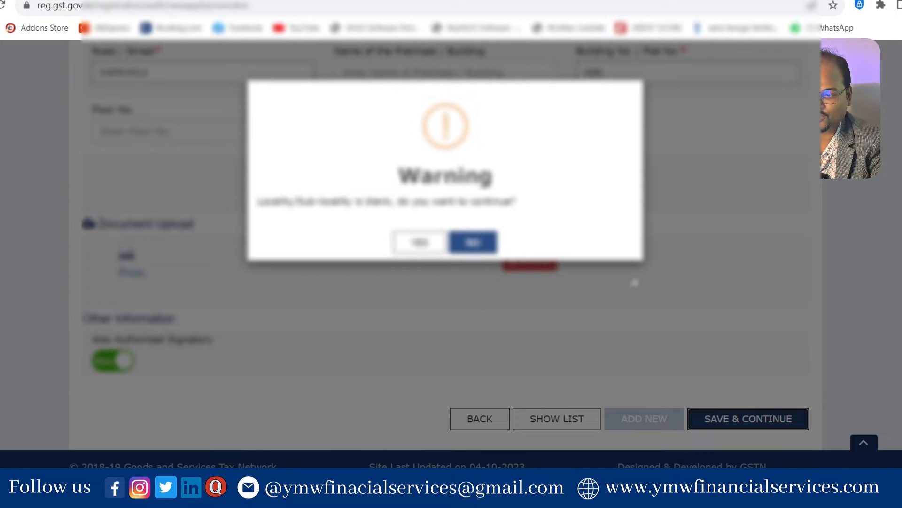
Step: Accept the blank-locality and PIN warnings, tick Primary Authorized Signatory, and save the signatory details
left_click(420, 242)
left_click(419, 256)
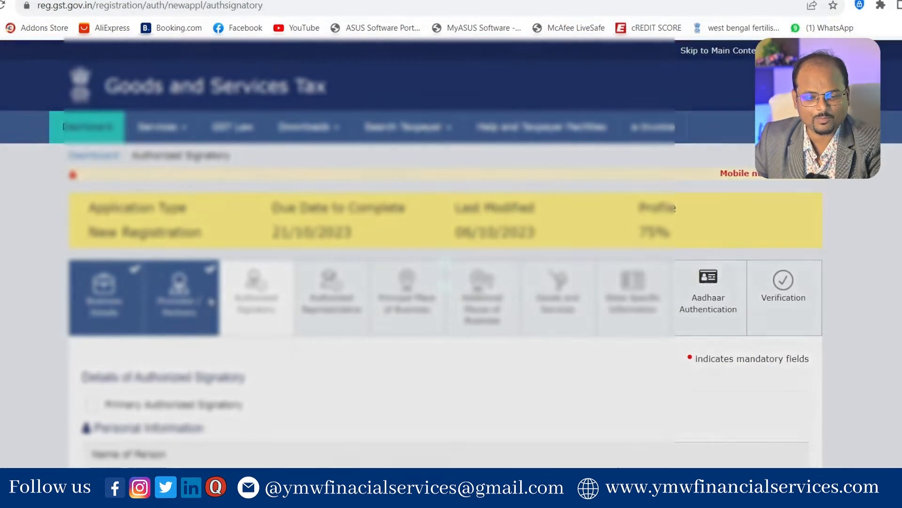
scroll(277, 164, "down", 4)
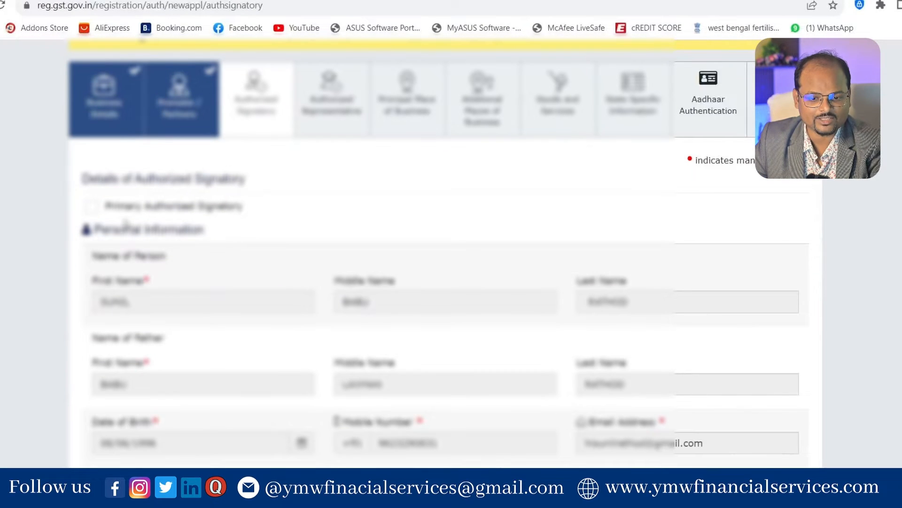
left_click(89, 206)
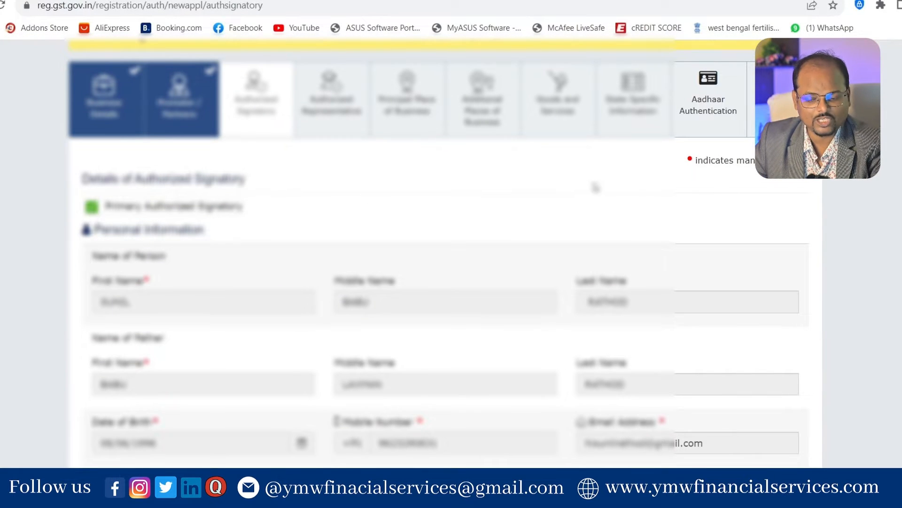
scroll(661, 226, "down", 8)
scroll(661, 226, "down", 15)
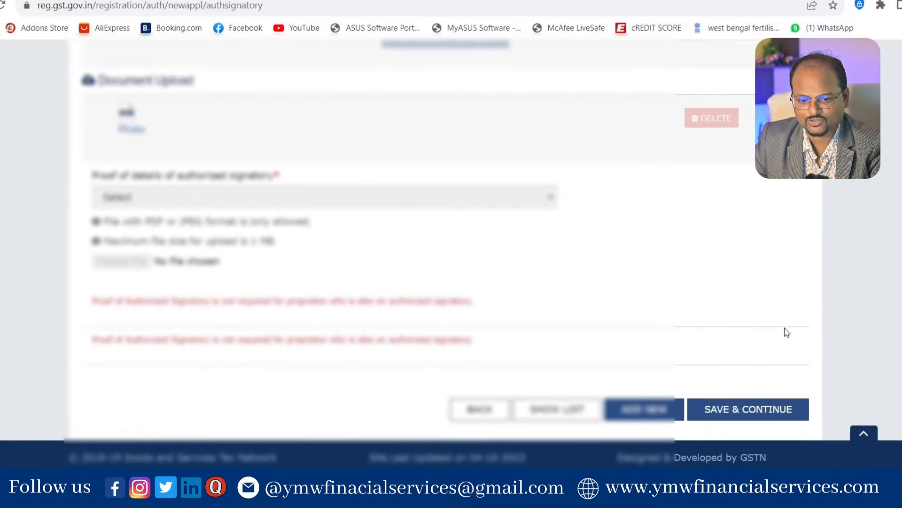
left_click(761, 412)
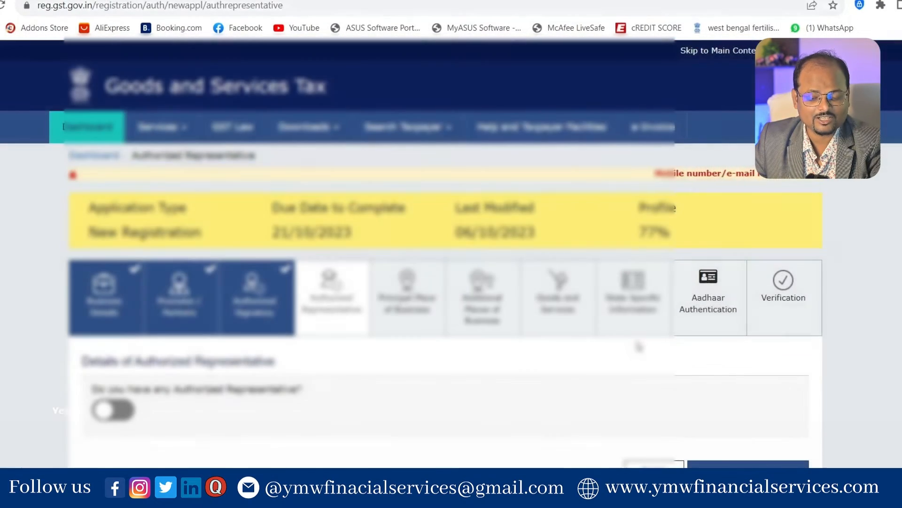
Step: Record that there is no authorized representative and save the step
scroll(611, 357, "down", 3)
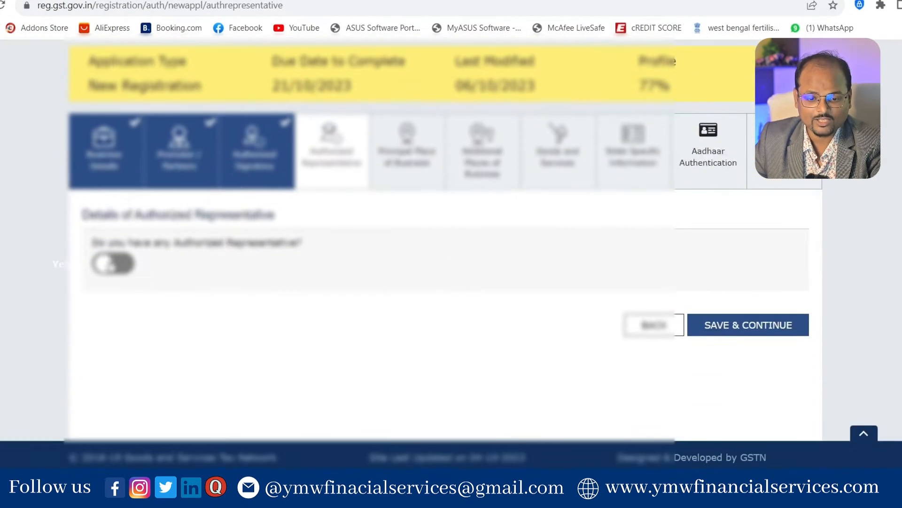
left_click(112, 263)
scroll(301, 306, "down", 4)
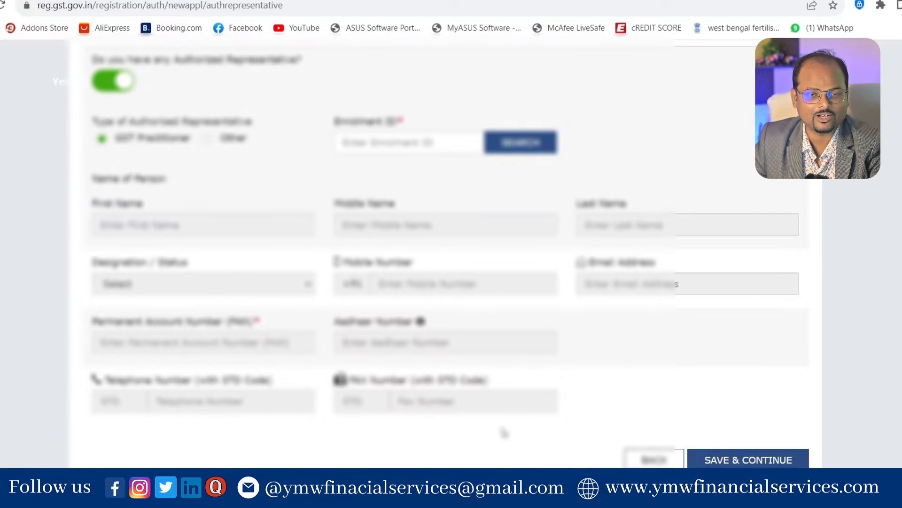
left_click(124, 80)
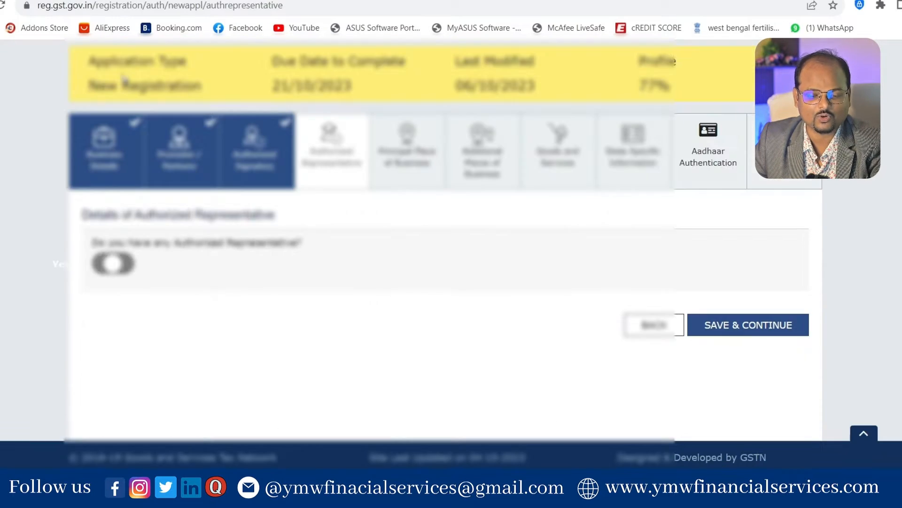
left_click(792, 331)
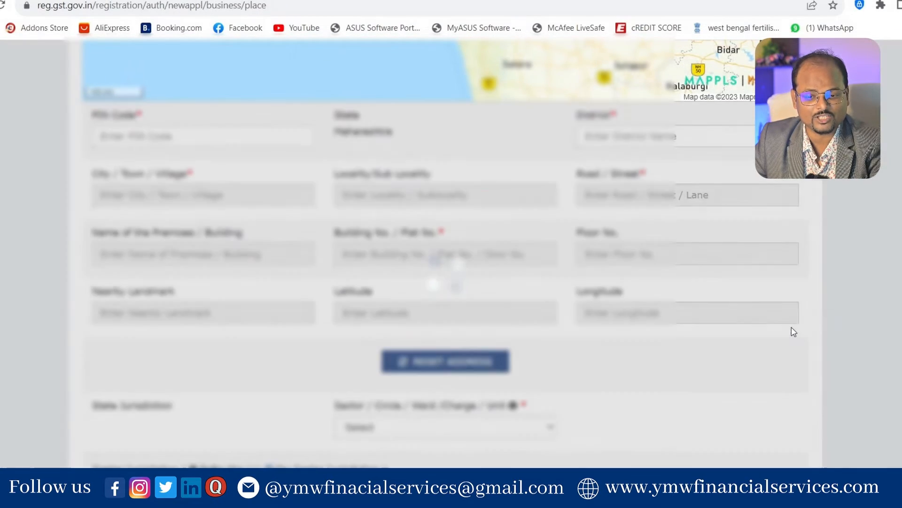
Step: Enter the business PIN code, pick the suggested location near Kasal, and complete the address fields
scroll(860, 347, "up", 8)
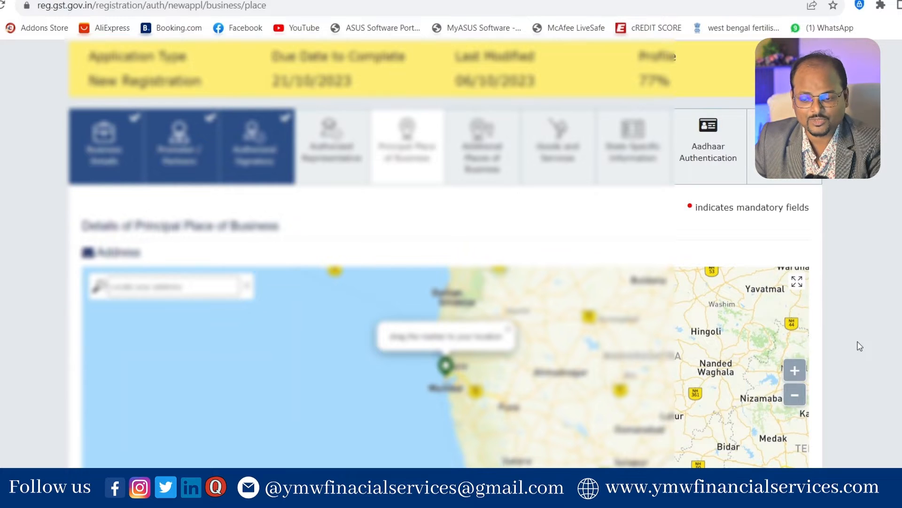
scroll(860, 346, "down", 4)
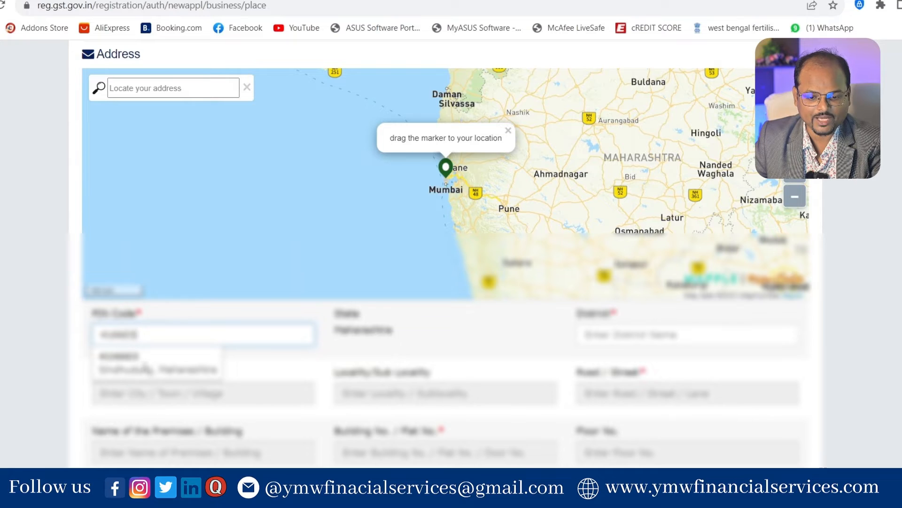
left_click(141, 365)
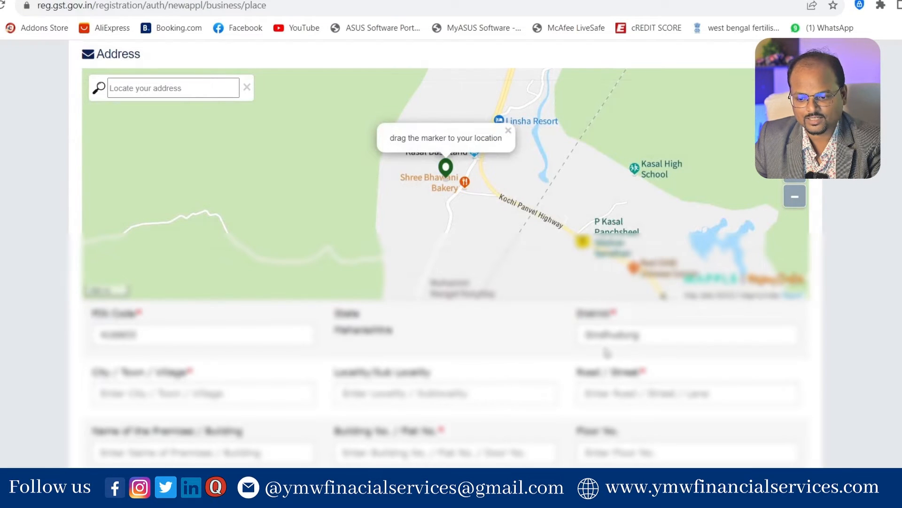
scroll(606, 353, "down", 1)
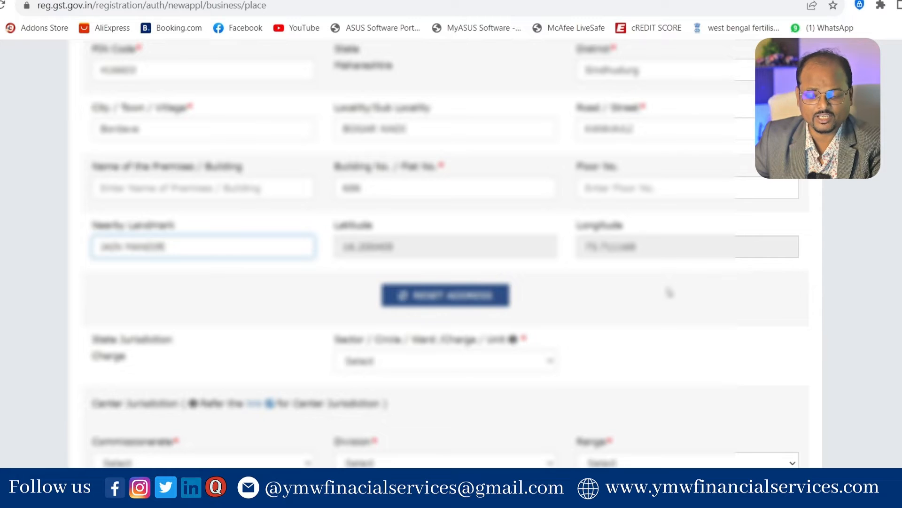
scroll(668, 293, "down", 3)
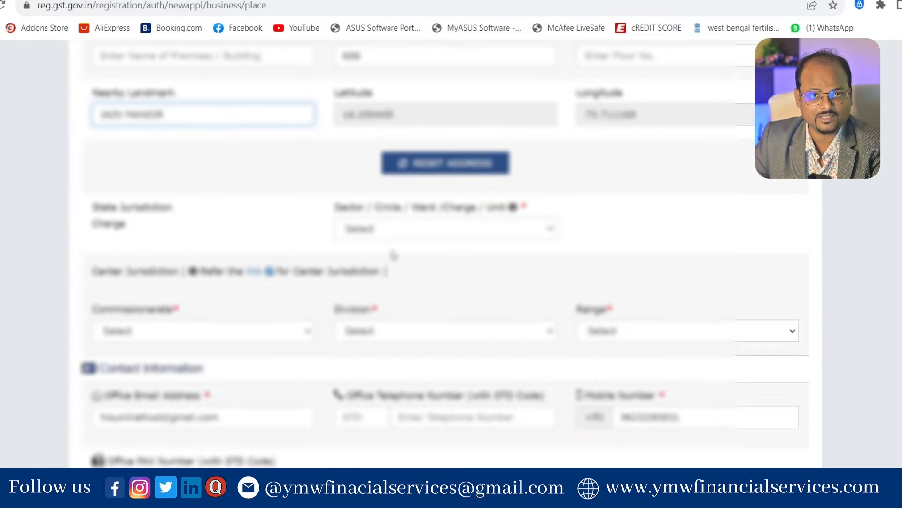
Step: Pick the state Sector/Circle/Ward/Charge/Unit, then the centre Commissionerate, Division and Range for the premises
left_click(398, 235)
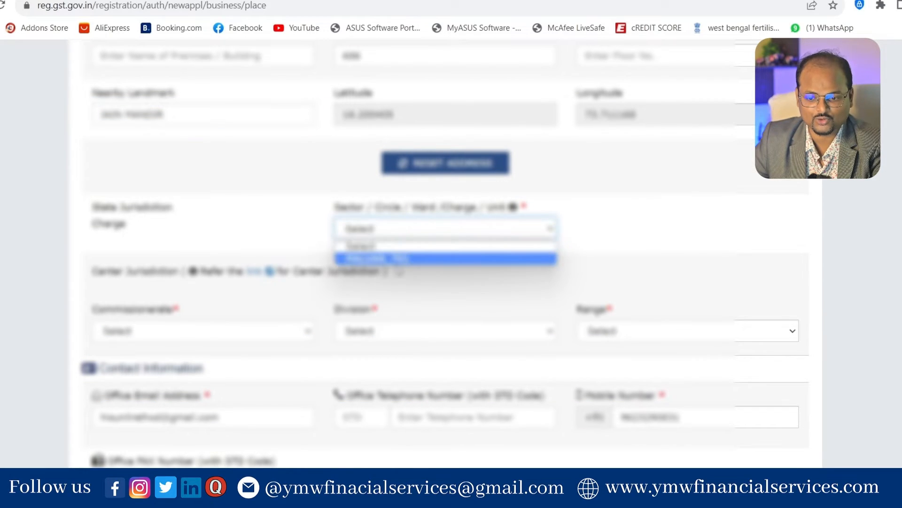
left_click(398, 258)
scroll(261, 216, "down", 3)
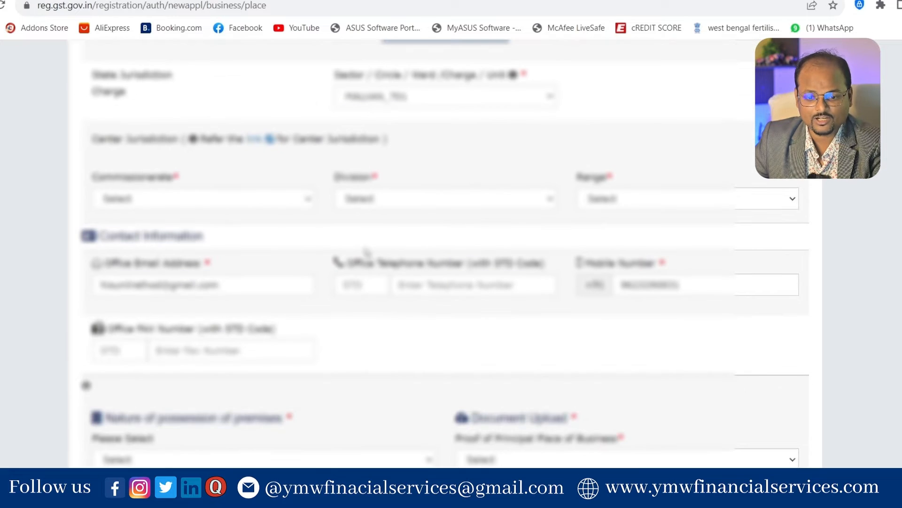
left_click(261, 206)
left_click(261, 228)
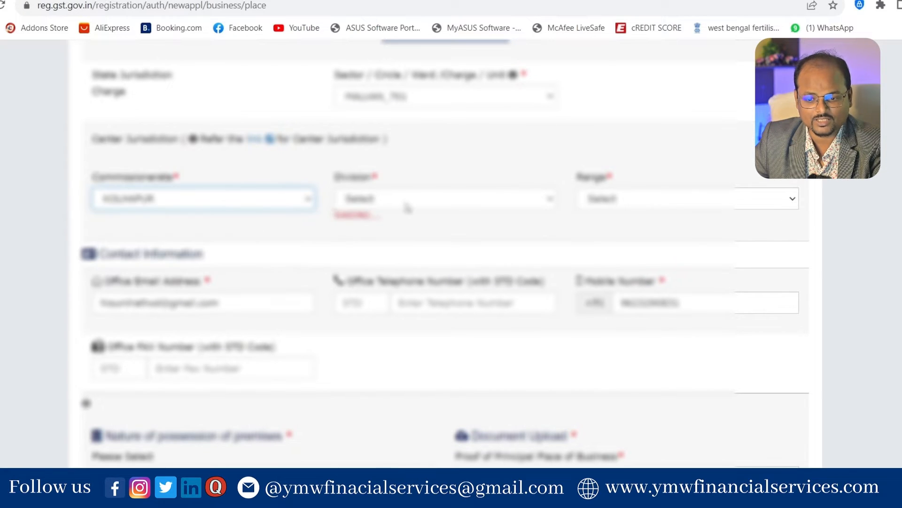
left_click(417, 196)
left_click(413, 229)
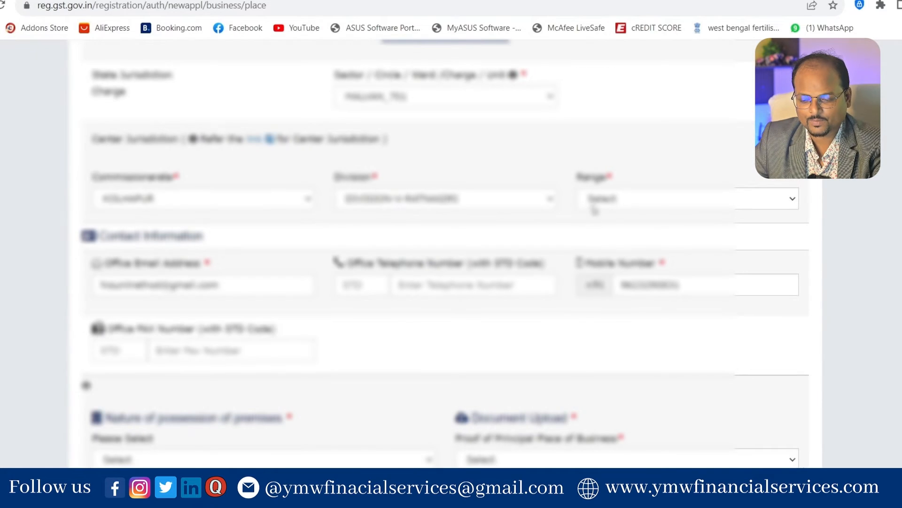
left_click(595, 205)
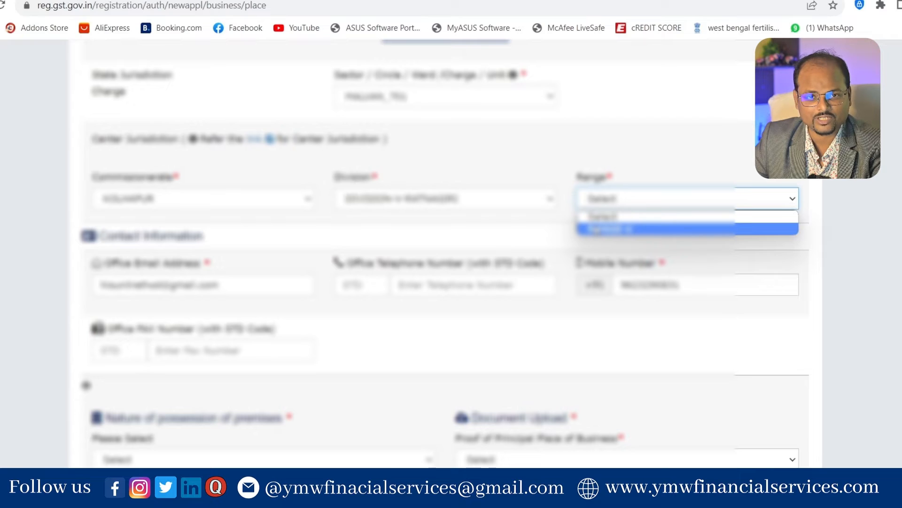
left_click(595, 229)
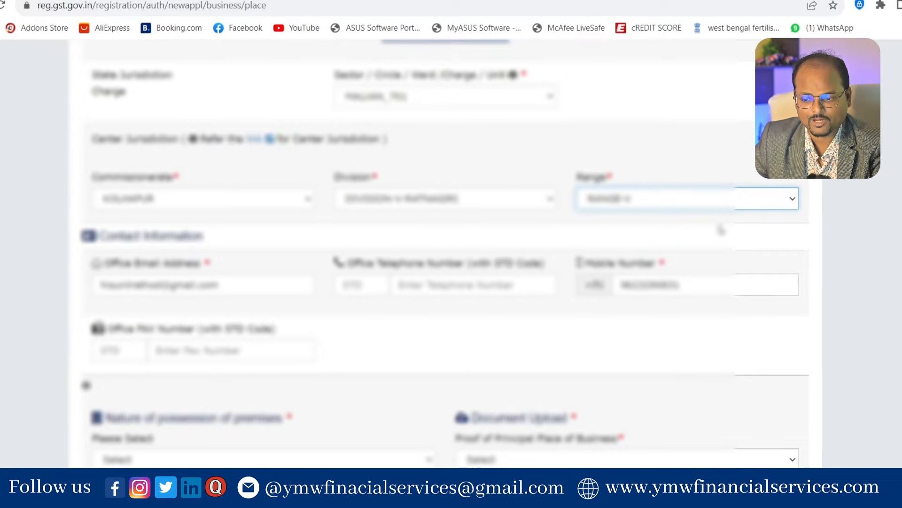
scroll(722, 230, "down", 4)
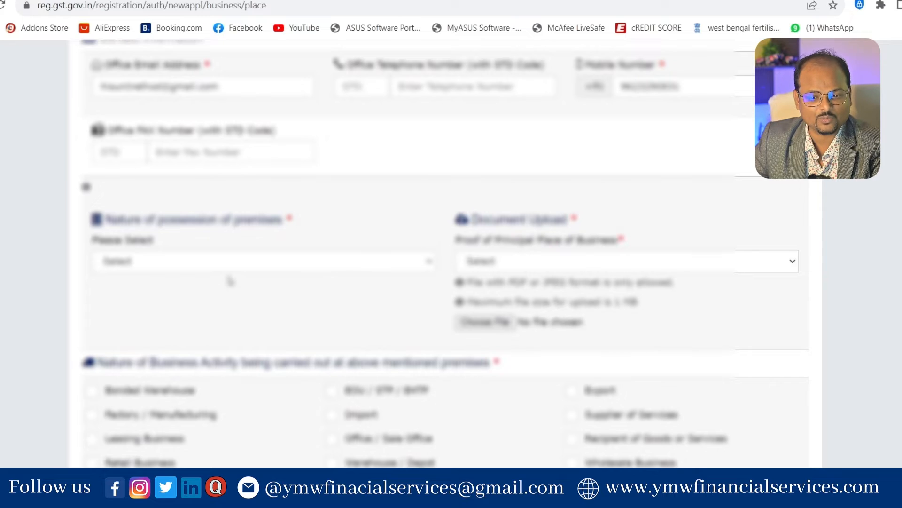
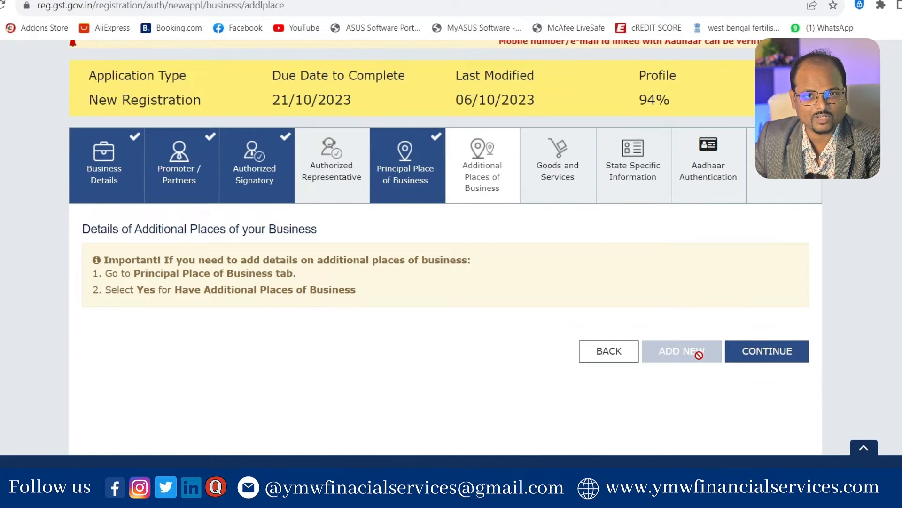
Step: On Goods and Services, add service codes 9954 Construction services and 9987 Maintenance, repair and installation
left_click(759, 351)
scroll(602, 339, "down", 3)
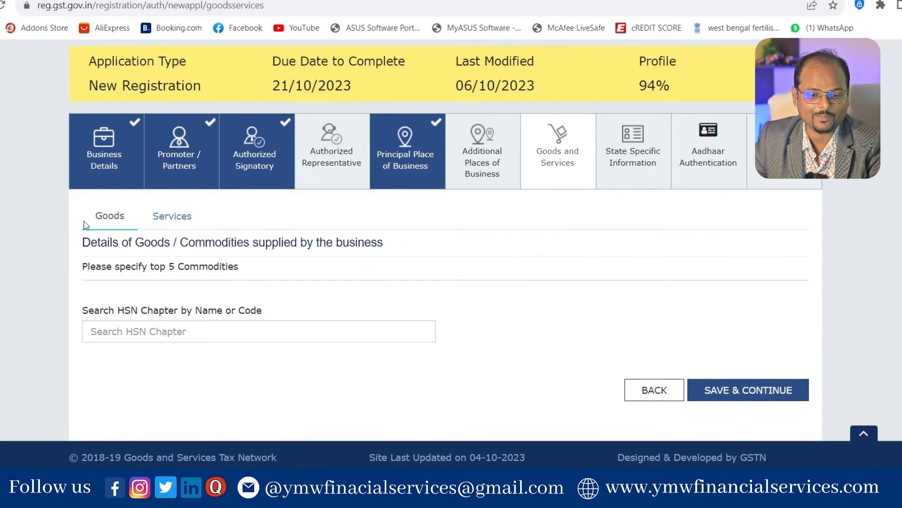
left_click(177, 228)
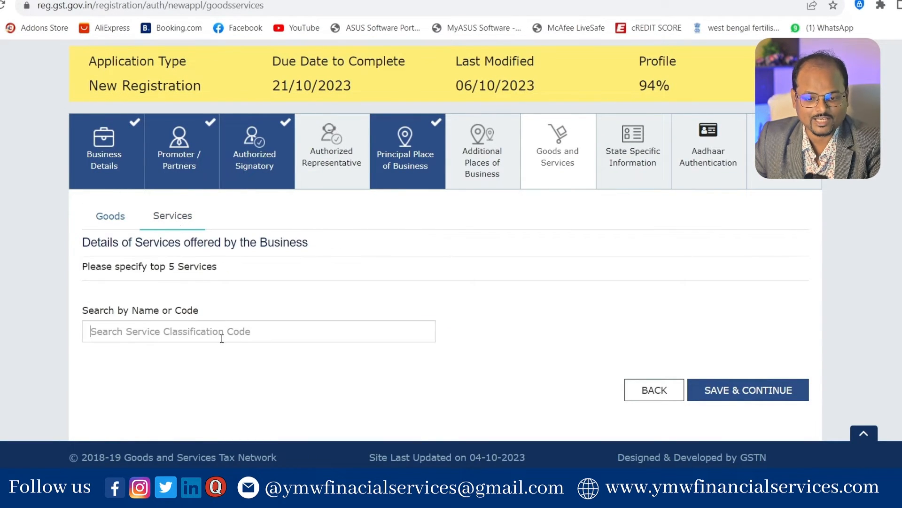
type("CON")
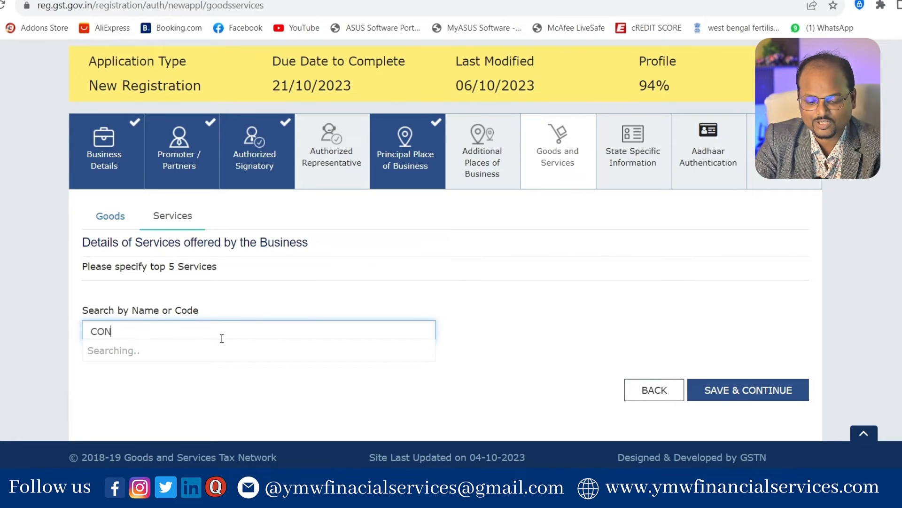
type("STRUCTI")
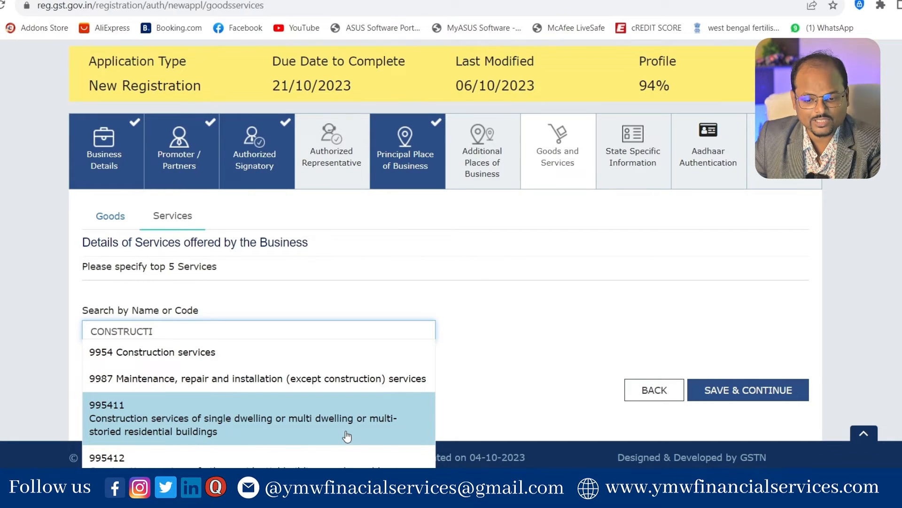
left_click(239, 360)
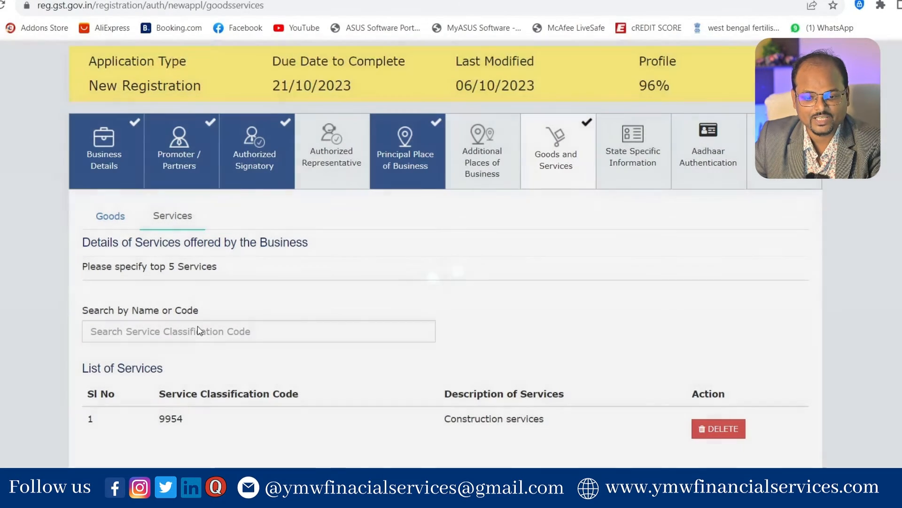
left_click(198, 330)
type("CONS")
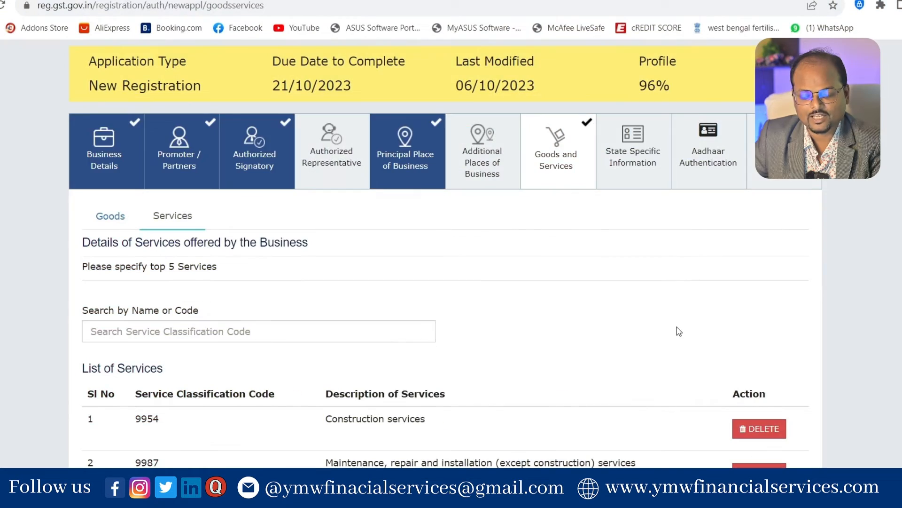
scroll(677, 330, "down", 3)
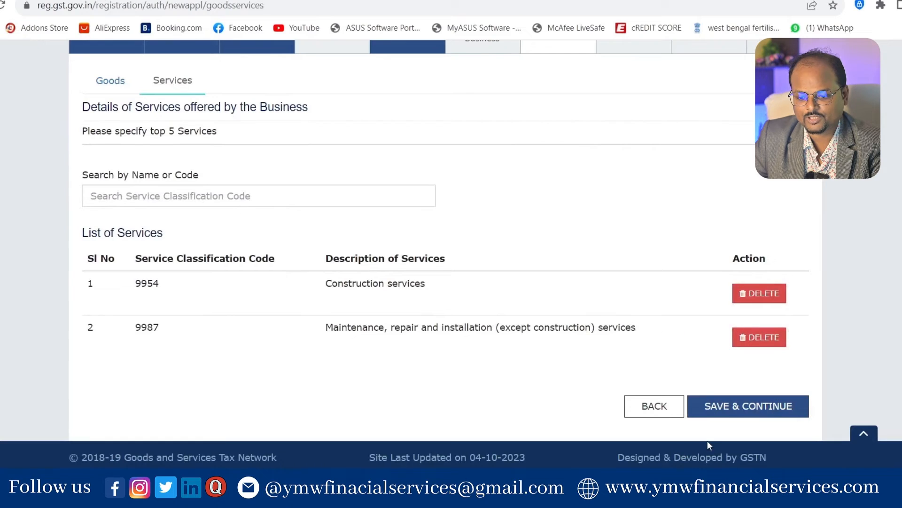
Step: Save the services, keep the existing electricity board and CA number, and save State Specific Information
left_click(751, 408)
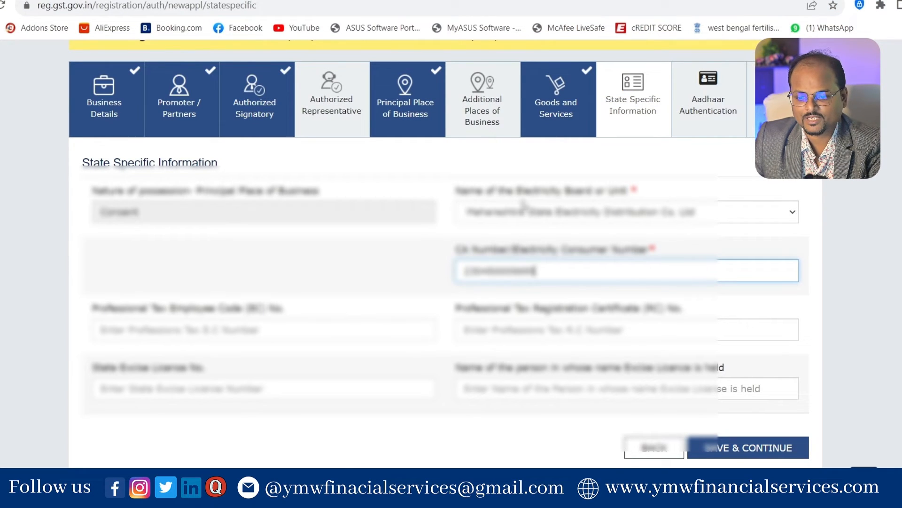
left_click(588, 218)
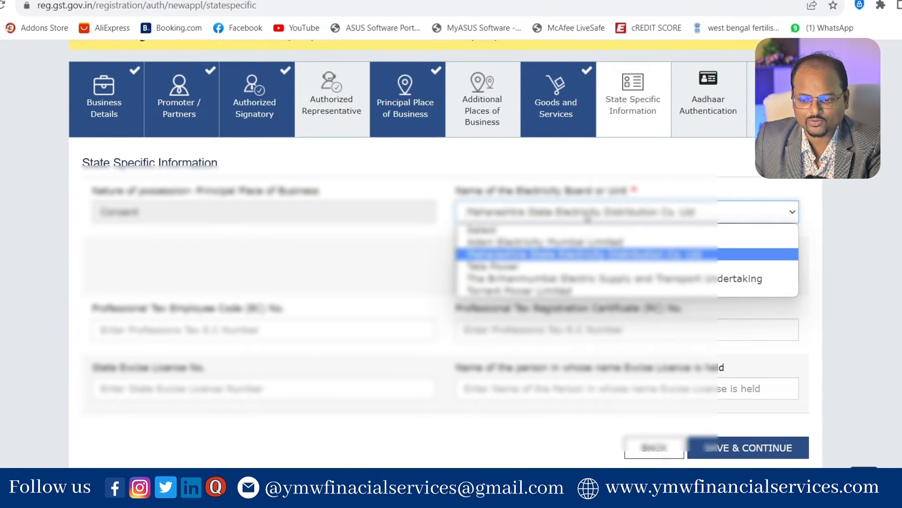
left_click(391, 266)
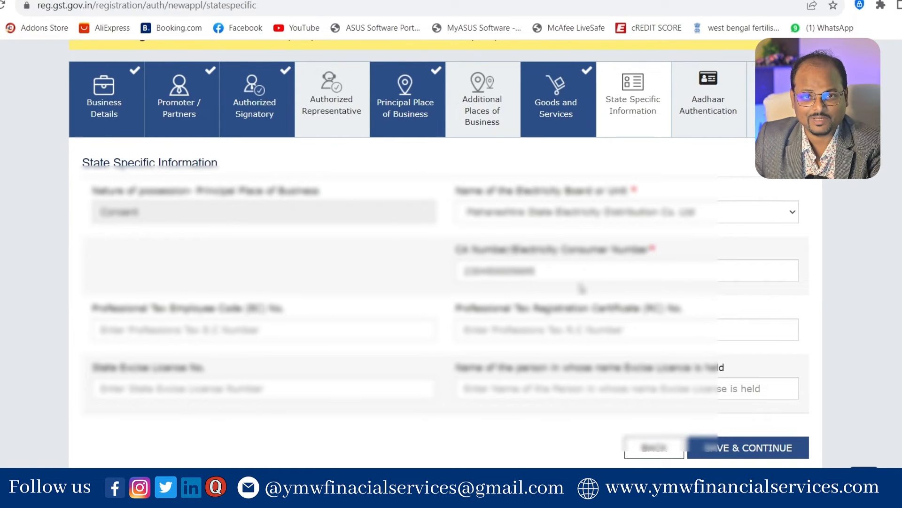
left_click(790, 453)
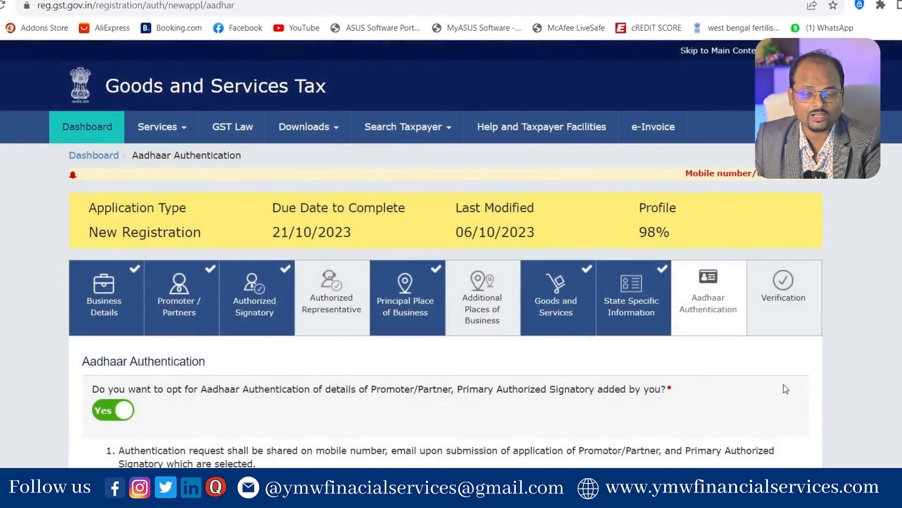
Step: Save Aadhaar Authentication as opted in and accept the Aadhaar link warning
scroll(786, 389, "down", 5)
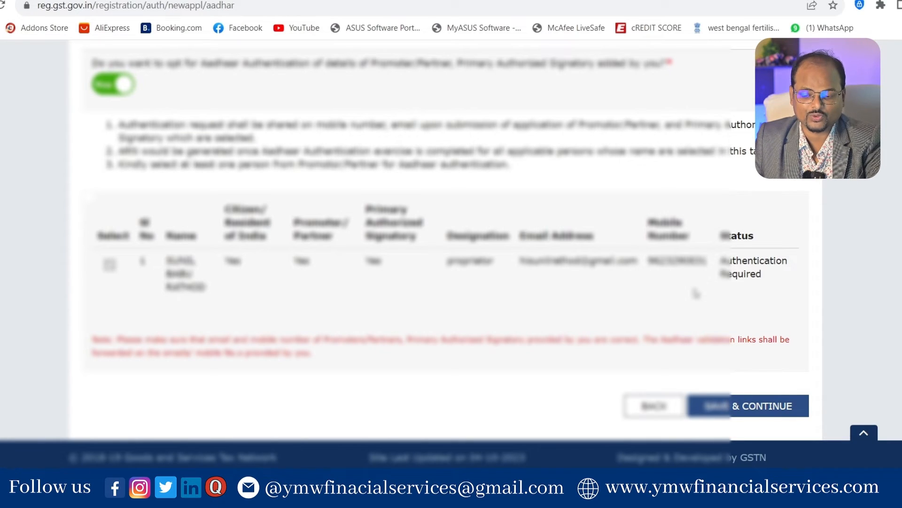
left_click(755, 412)
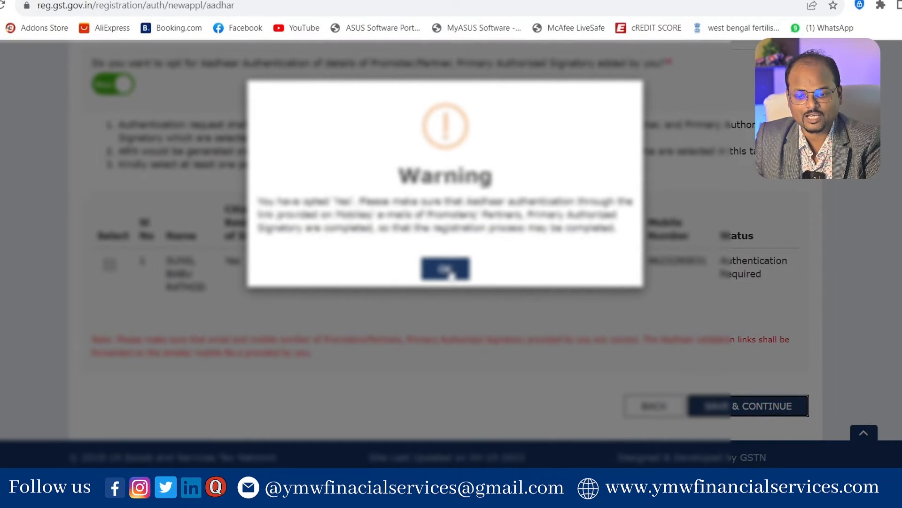
left_click(446, 269)
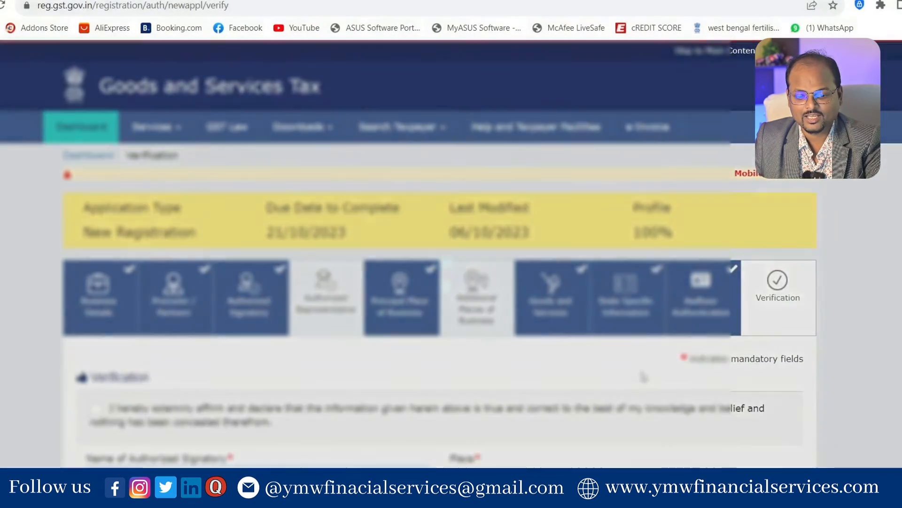
Step: Agree to the verification declaration and choose the authorized signatory
scroll(643, 376, "down", 3)
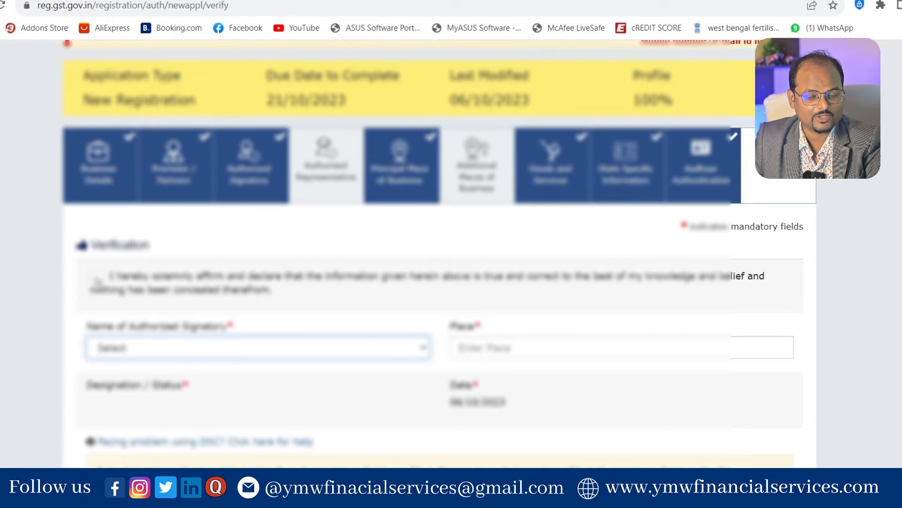
left_click(96, 277)
left_click(197, 353)
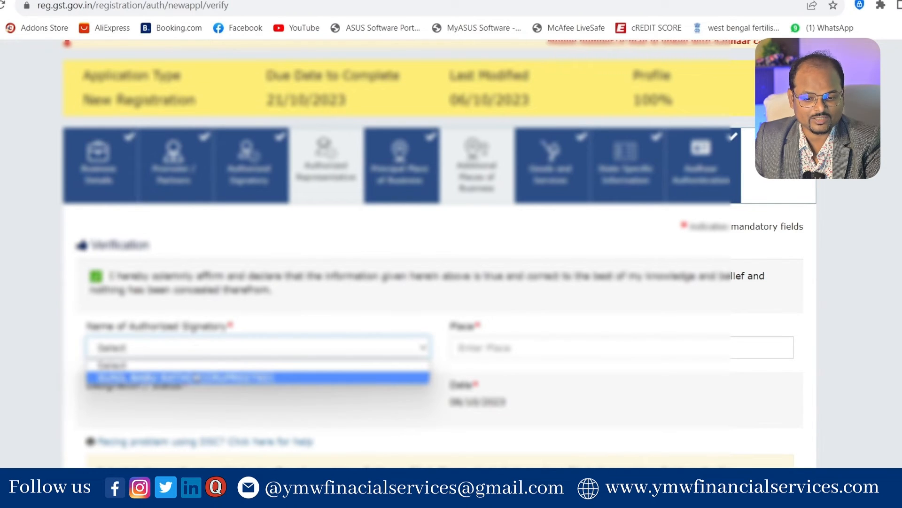
left_click(197, 378)
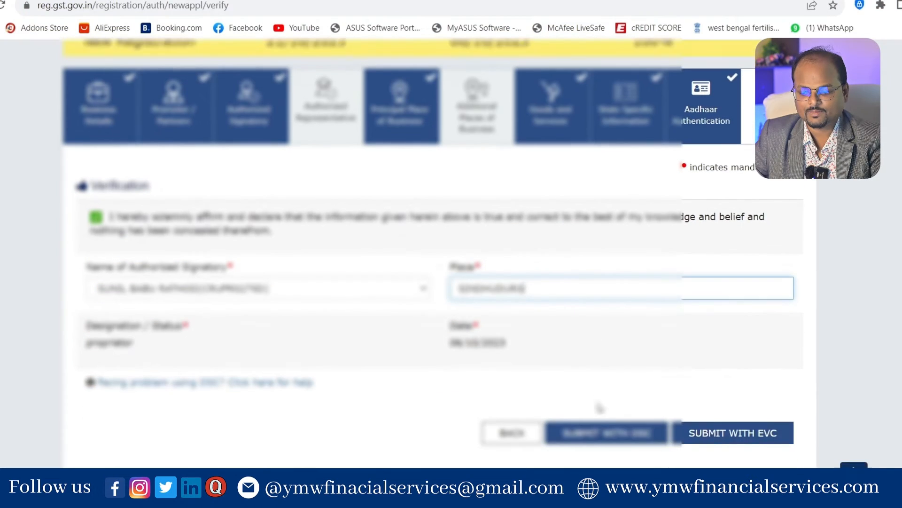
scroll(599, 407, "down", 1)
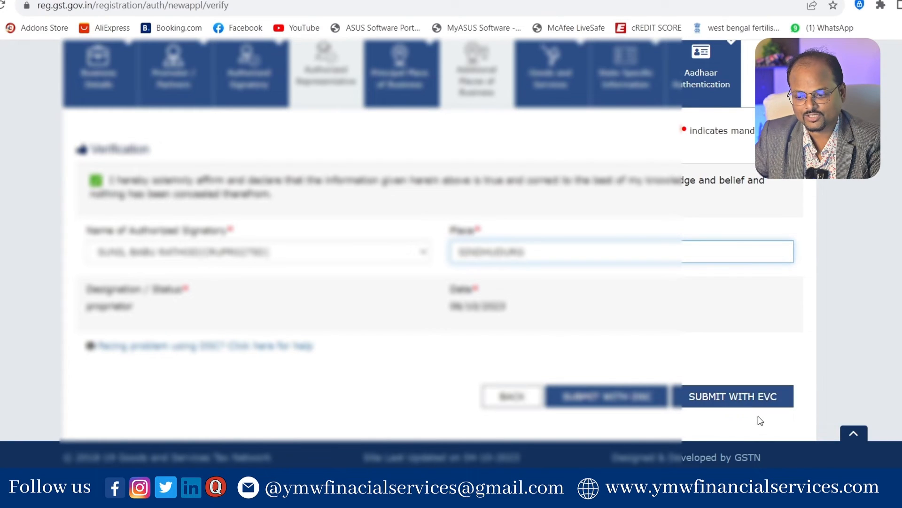
Step: Submit the application with EVC and validate the received OTP
left_click(746, 398)
left_click(425, 161)
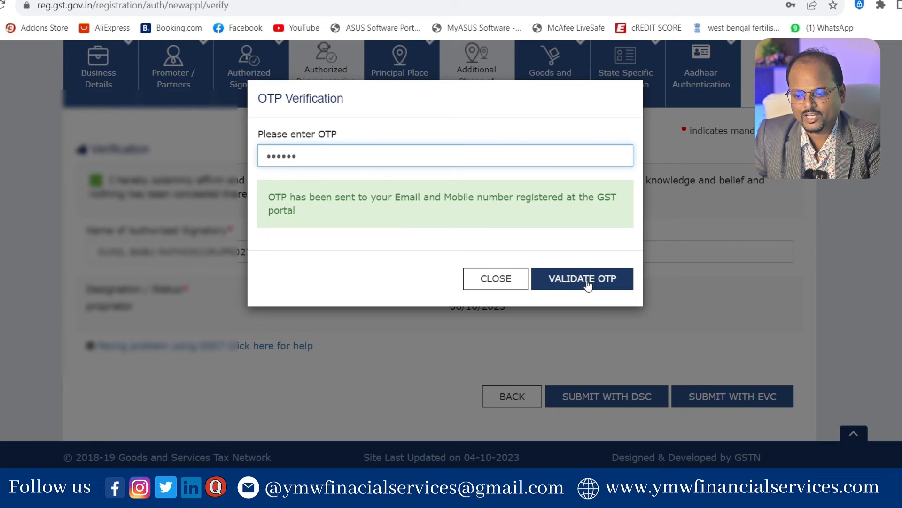
left_click(586, 282)
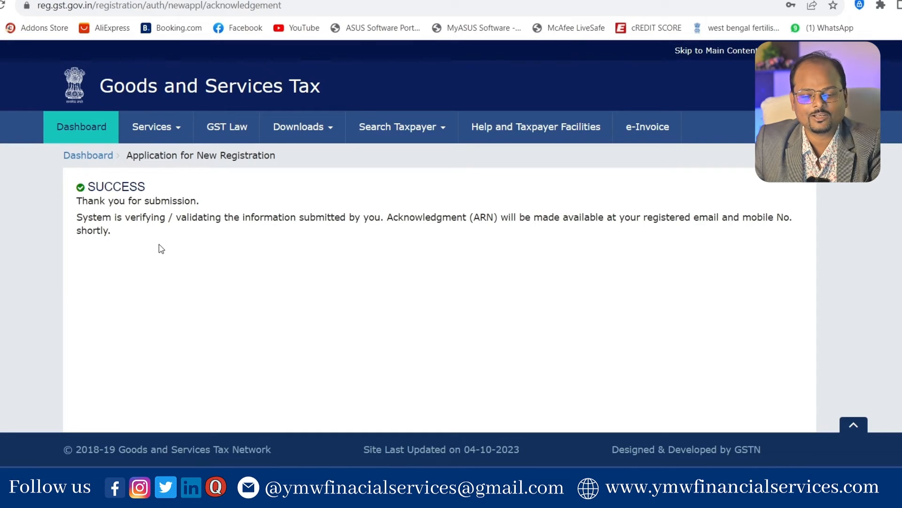
Step: Go to Services > Registration > Track Application Status, repeating it after the logout page
left_click(178, 123)
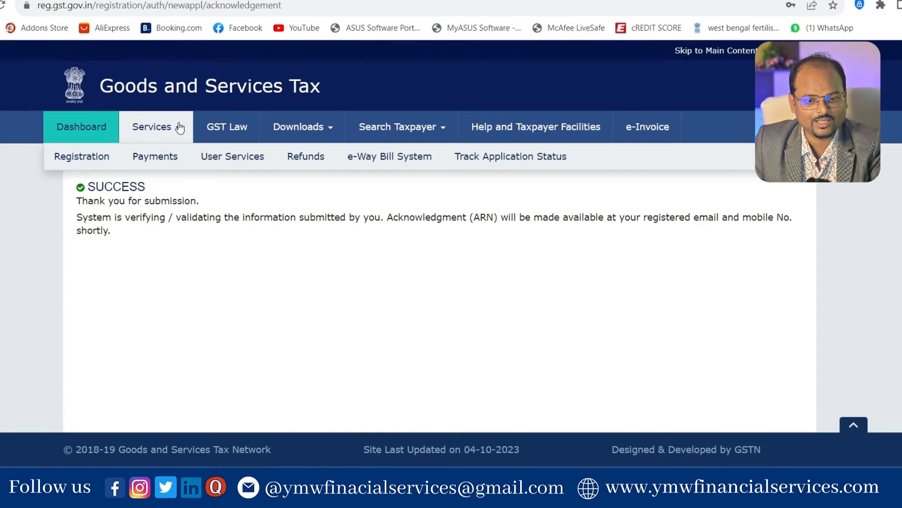
mouse_move(53, 159)
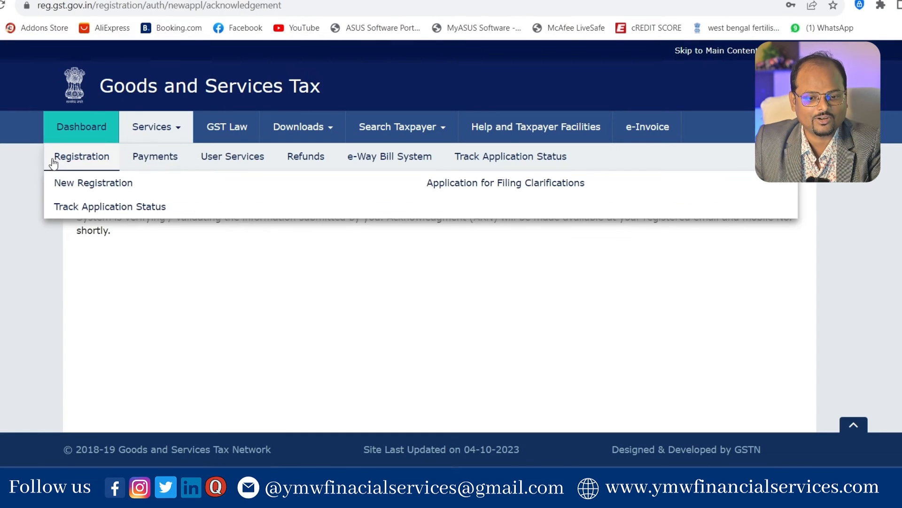
left_click(106, 205)
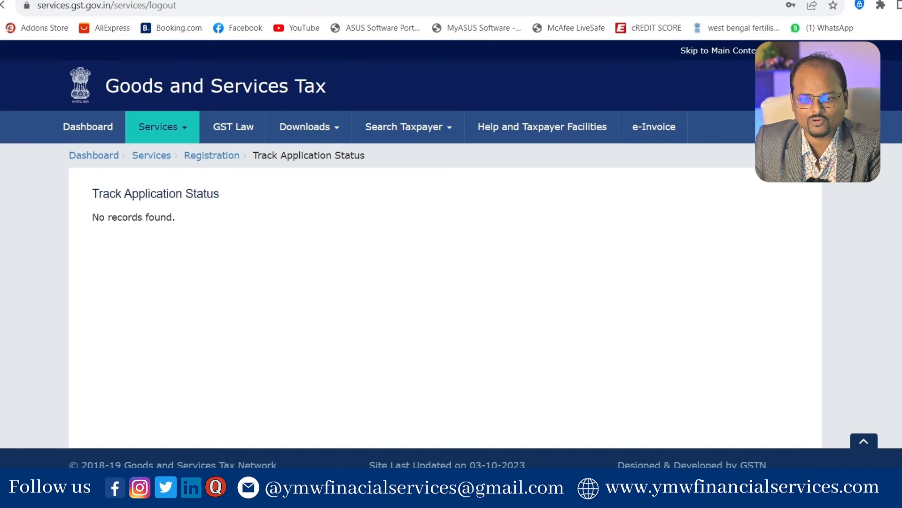
left_click(191, 129)
mouse_move(108, 155)
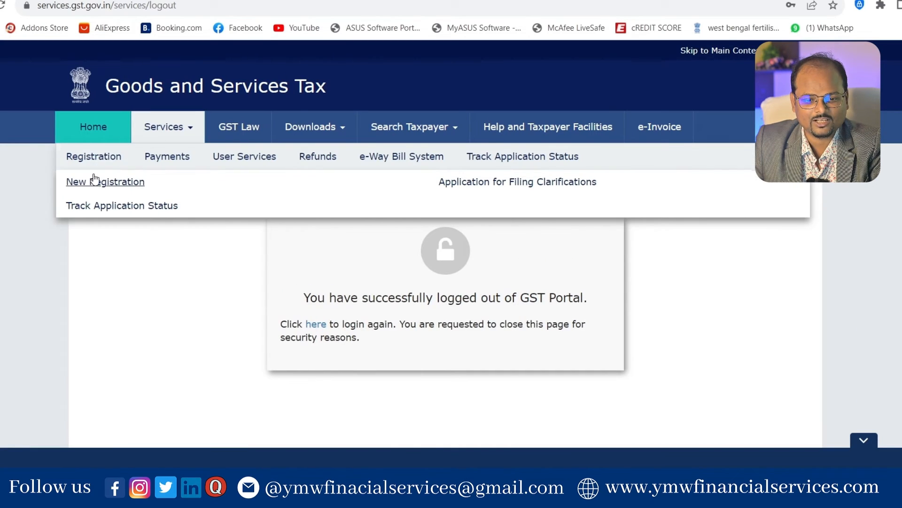
left_click(131, 207)
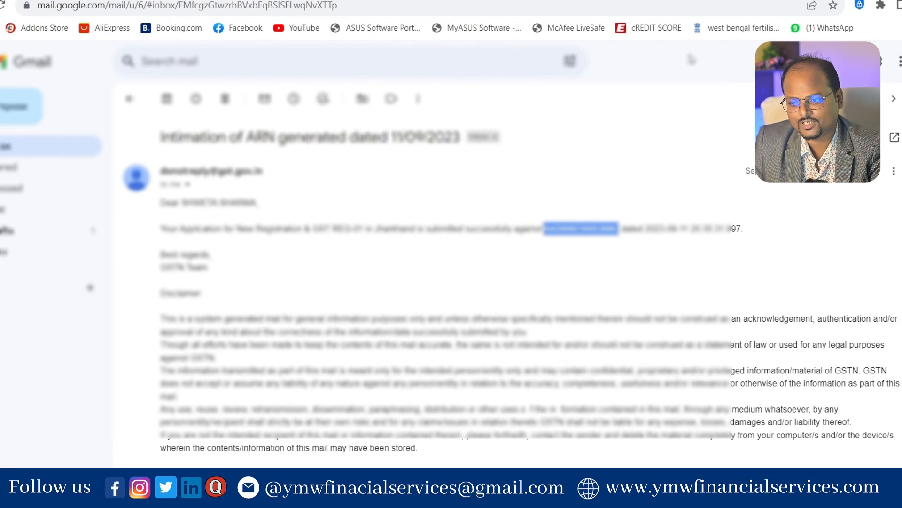
Step: Paste the ARN copied from the intimation e-mail into the ARN field and enter the captcha characters
key("ctrl+Tab")
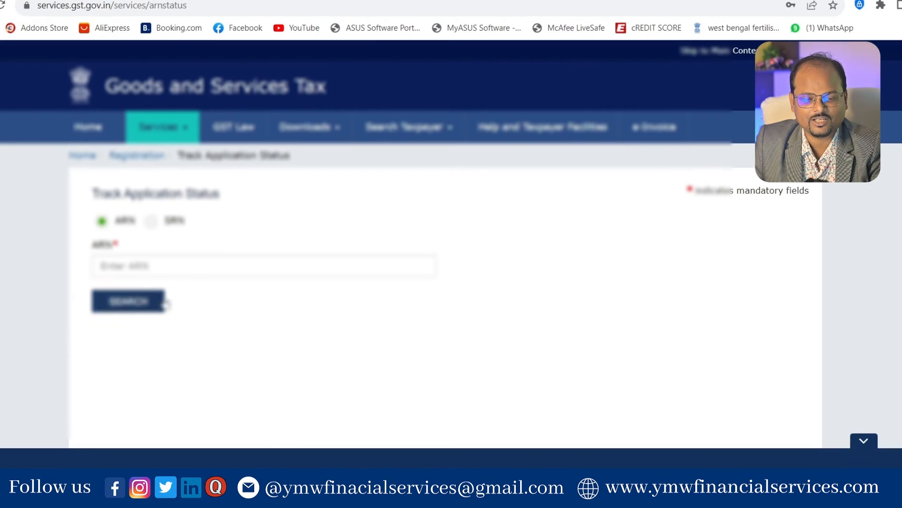
left_click(170, 263)
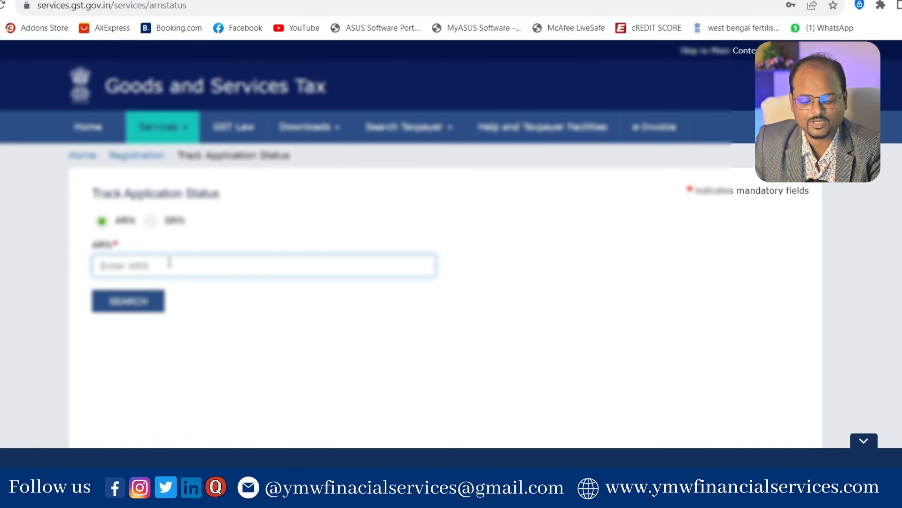
key("ctrl+v")
left_click(175, 307)
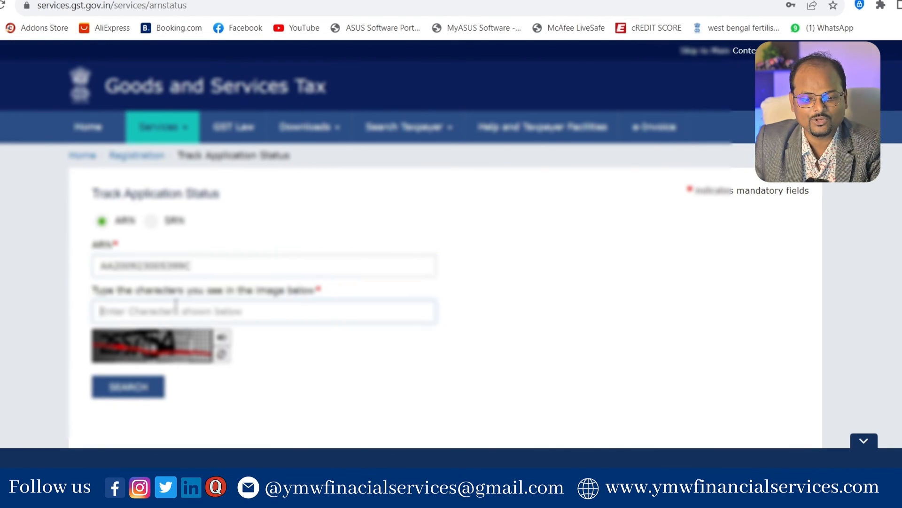
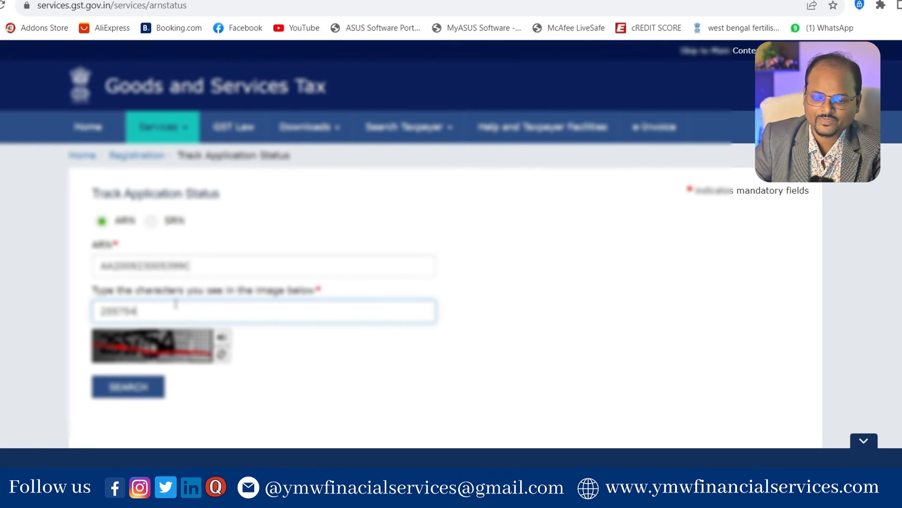
Step: Search the ARN and highlight the GST REG-04 submission date and 'Assigned To: State' in the results
left_click(157, 389)
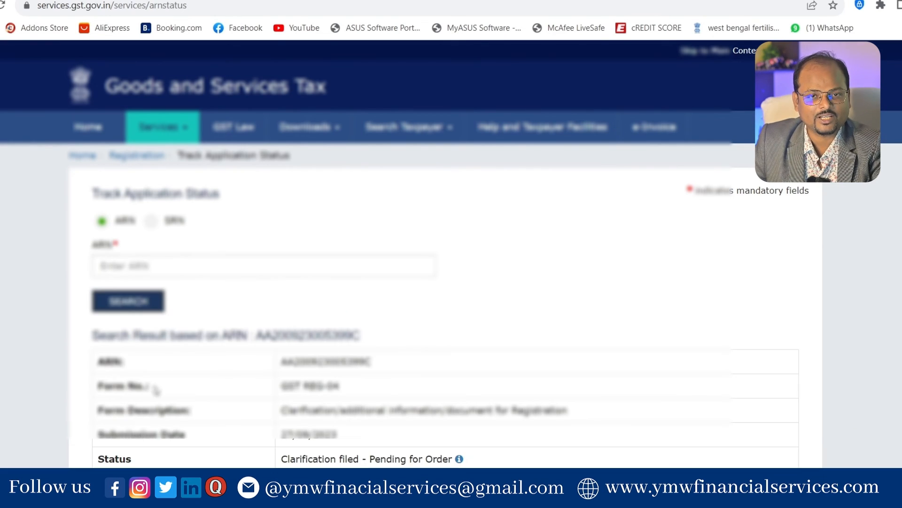
scroll(746, 355, "down", 3)
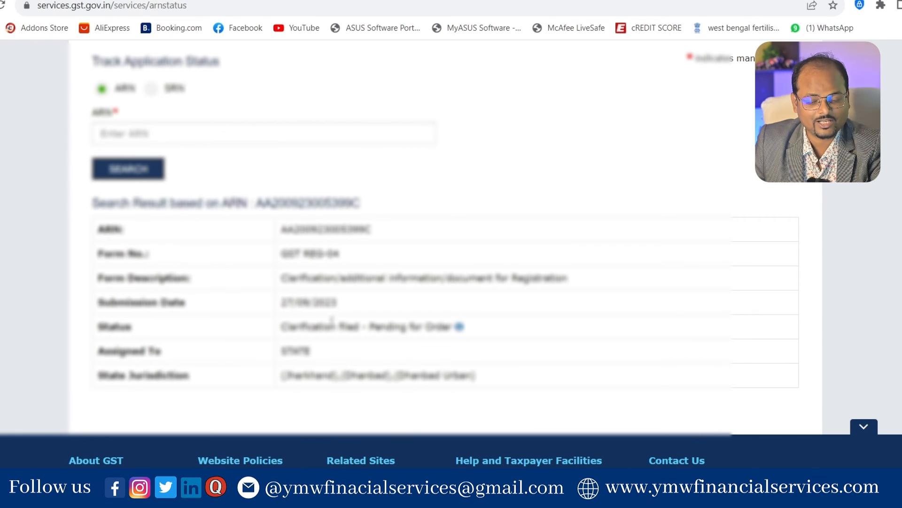
left_click_drag(335, 279, 528, 278)
left_click(532, 307)
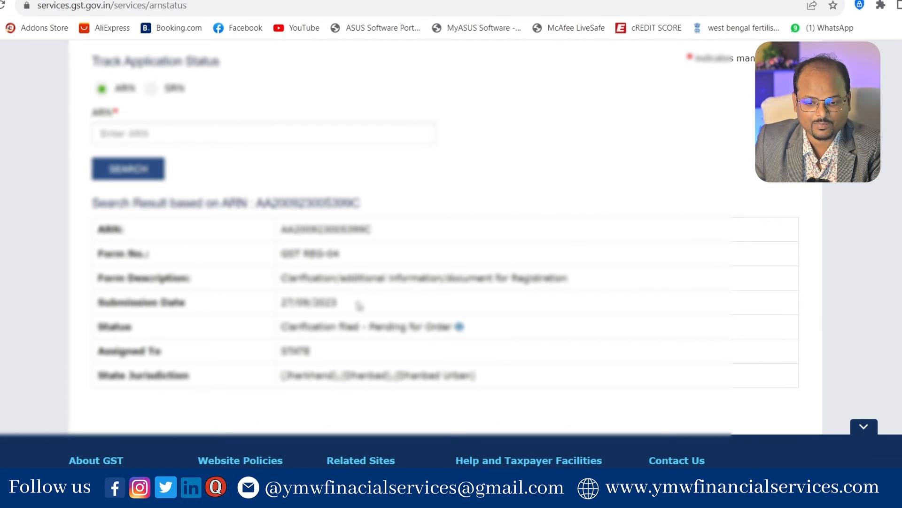
left_click_drag(337, 303, 277, 305)
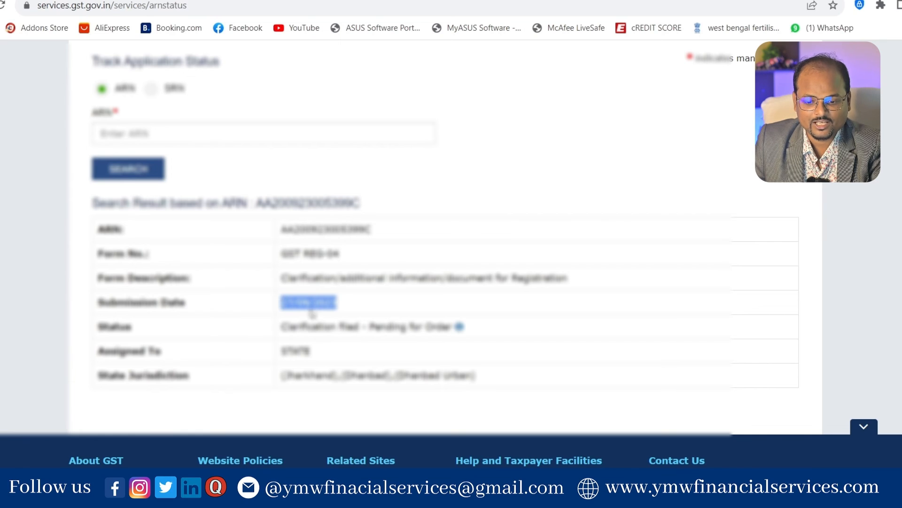
left_click_drag(329, 351, 295, 350)
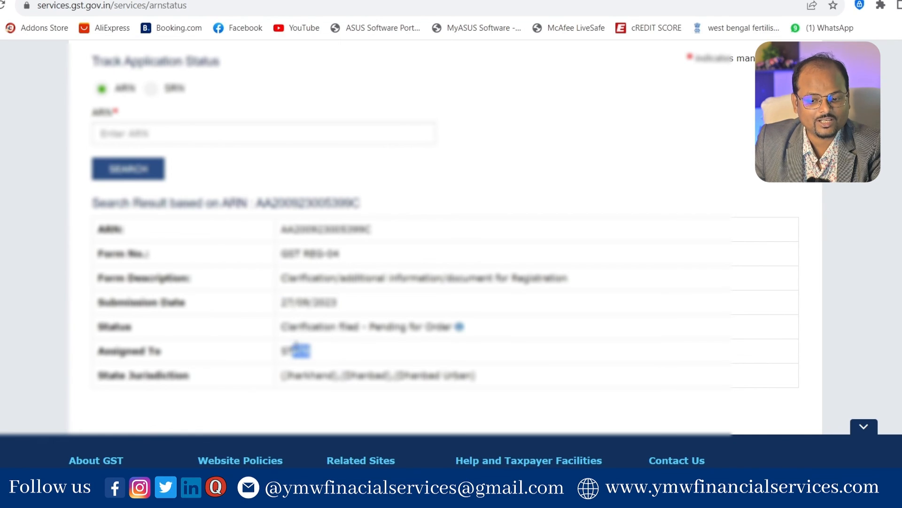
left_click(589, 369)
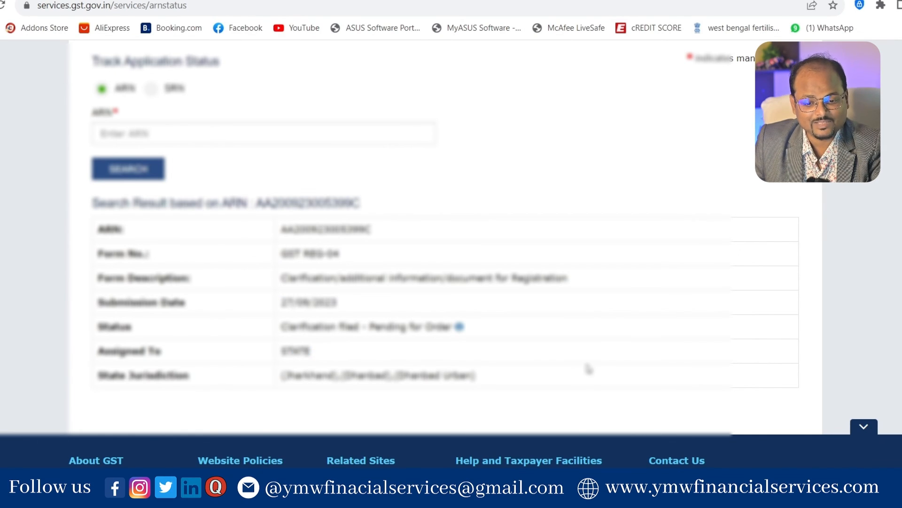